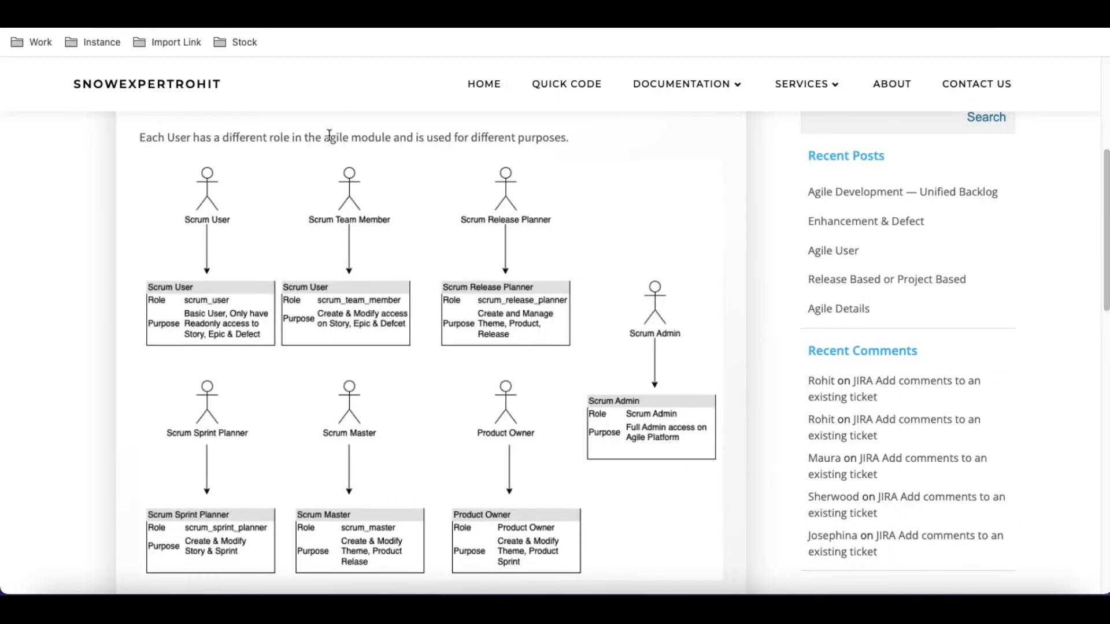
Switch from the scrum role overview page to ServiceNow, filter the modules by "agile", and open the Create Agile Group form.
{"action": "scroll", "coordinate": [393, 232], "scroll_direction": "down", "scroll_amount": 1}
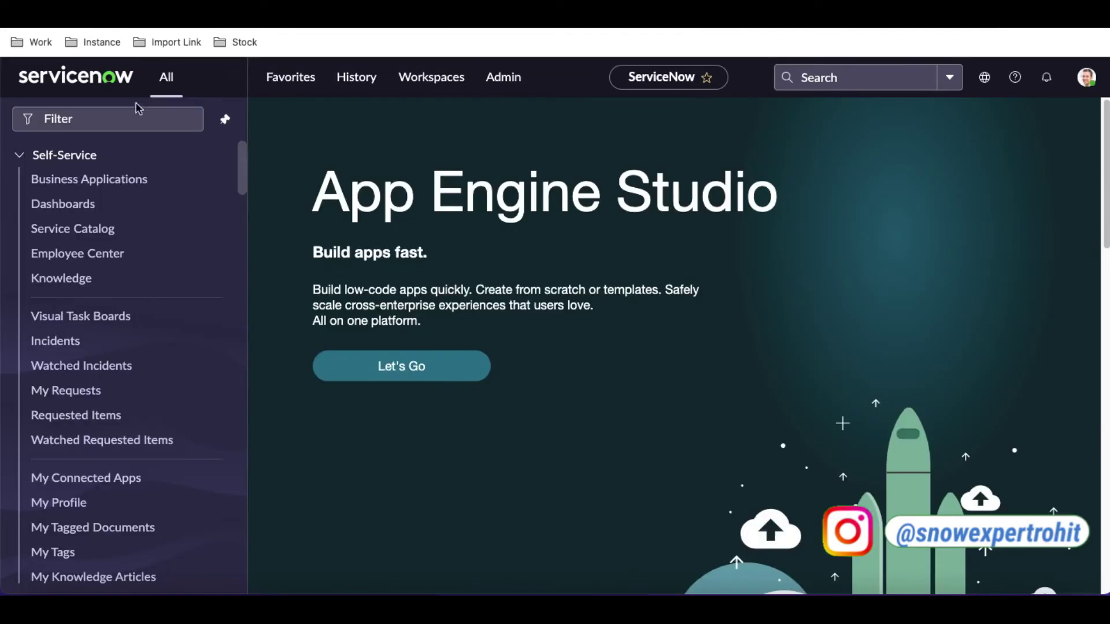
{"action": "left_click", "coordinate": [137, 109]}
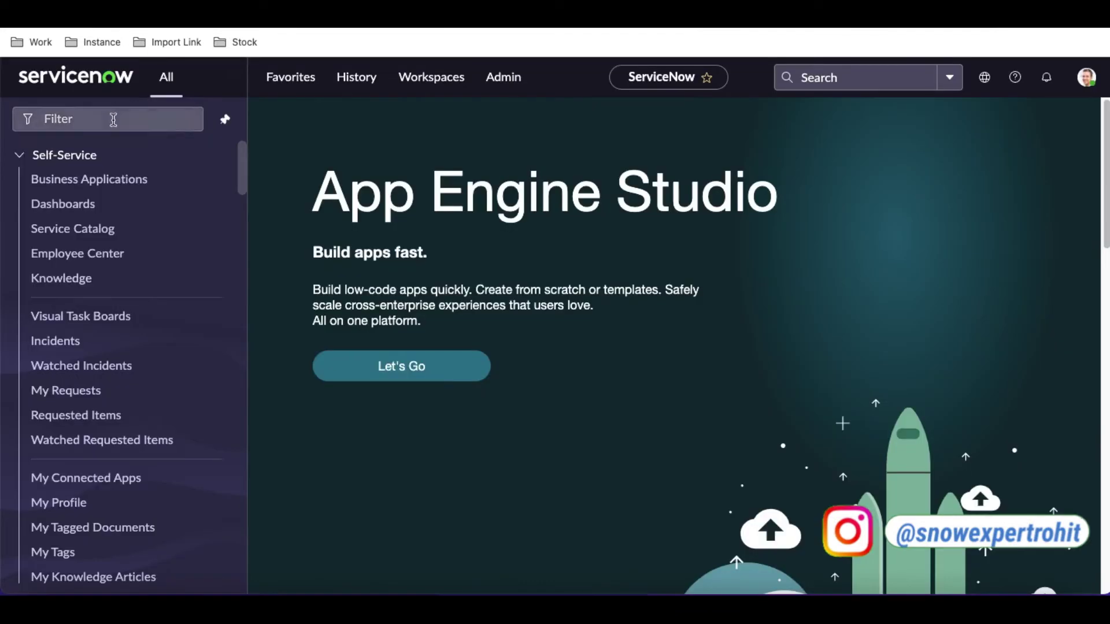
{"action": "type", "text": "agiel"}
{"action": "key", "text": "BackSpace"}
{"action": "key", "text": "BackSpace"}
{"action": "type", "text": "le"}
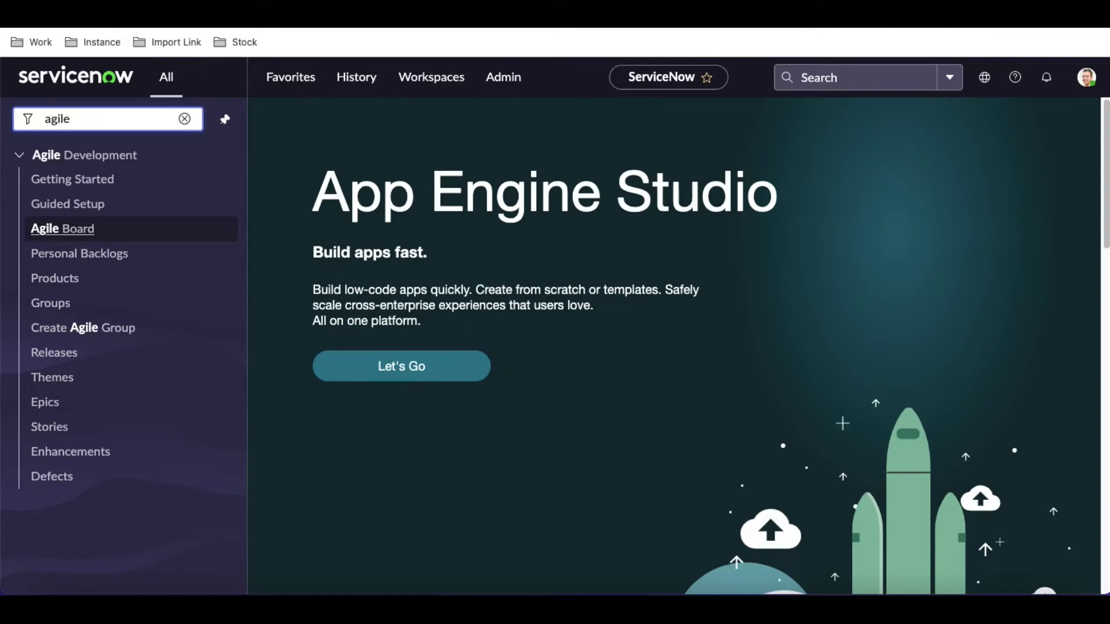
{"action": "left_click", "coordinate": [82, 331]}
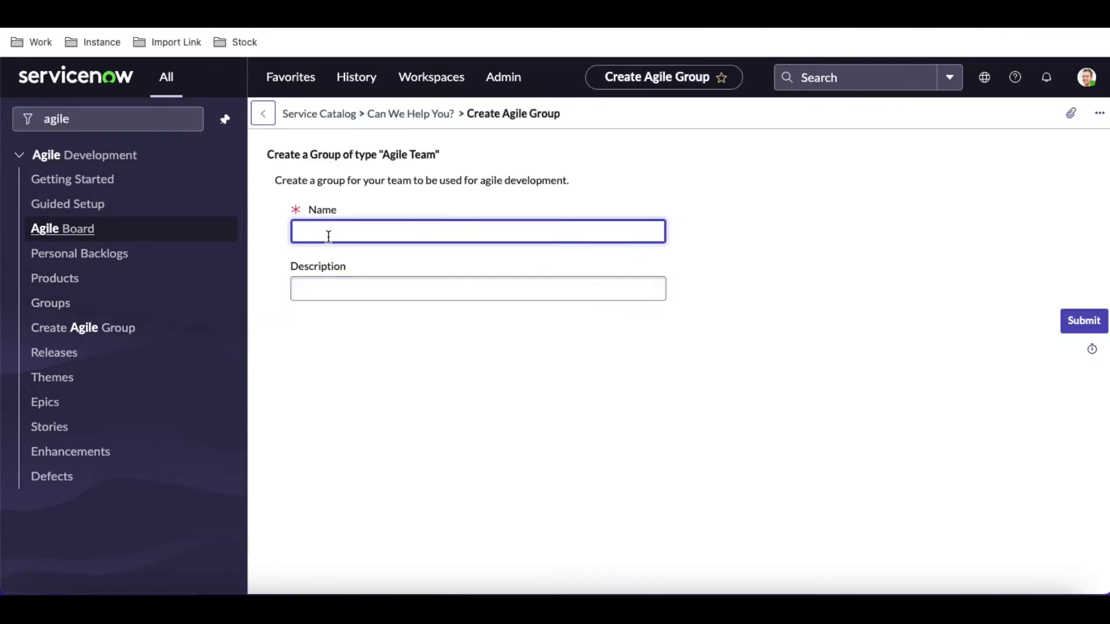
Create an agile group with both name and description set to "Agile Developers 1", and submit it.
{"action": "type", "text": "Agiel"}
{"action": "key", "text": "BackSpace"}
{"action": "key", "text": "BackSpace"}
{"action": "type", "text": "le Developers"}
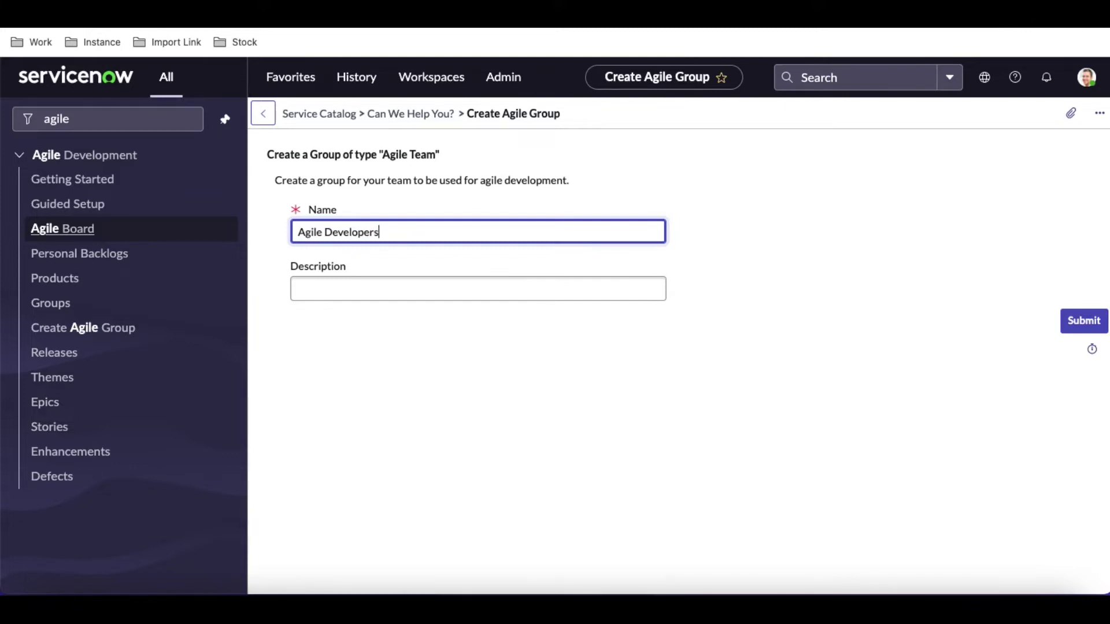
{"action": "type", "text": " 1"}
{"action": "key", "text": "super+a"}
{"action": "key", "text": "super+c"}
{"action": "left_click", "coordinate": [531, 290]}
{"action": "key", "text": "super+v"}
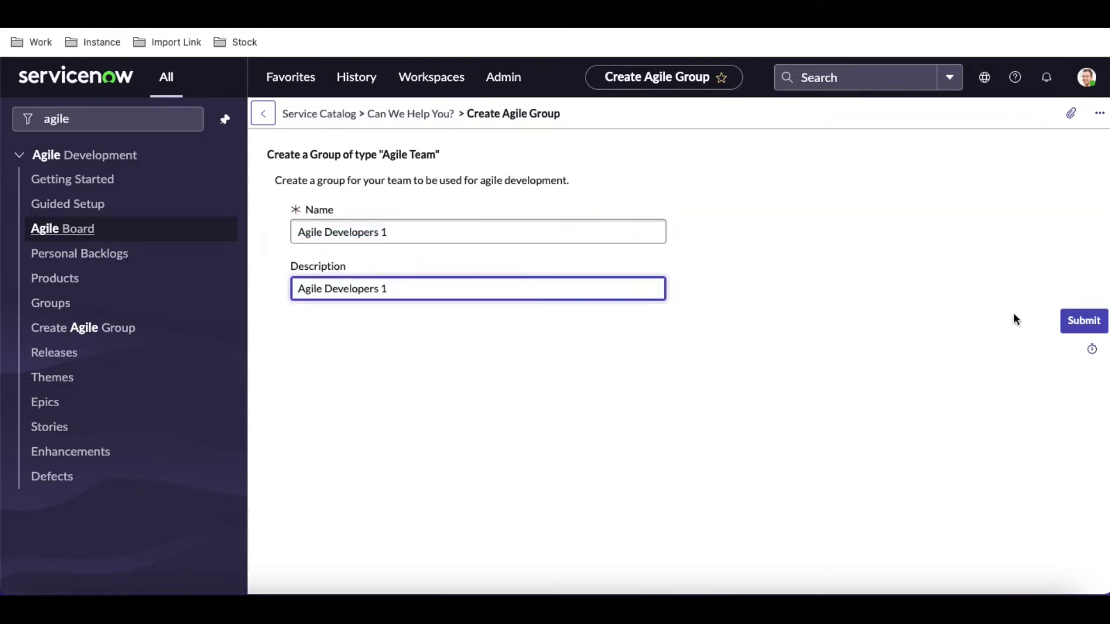
{"action": "left_click", "coordinate": [1071, 322]}
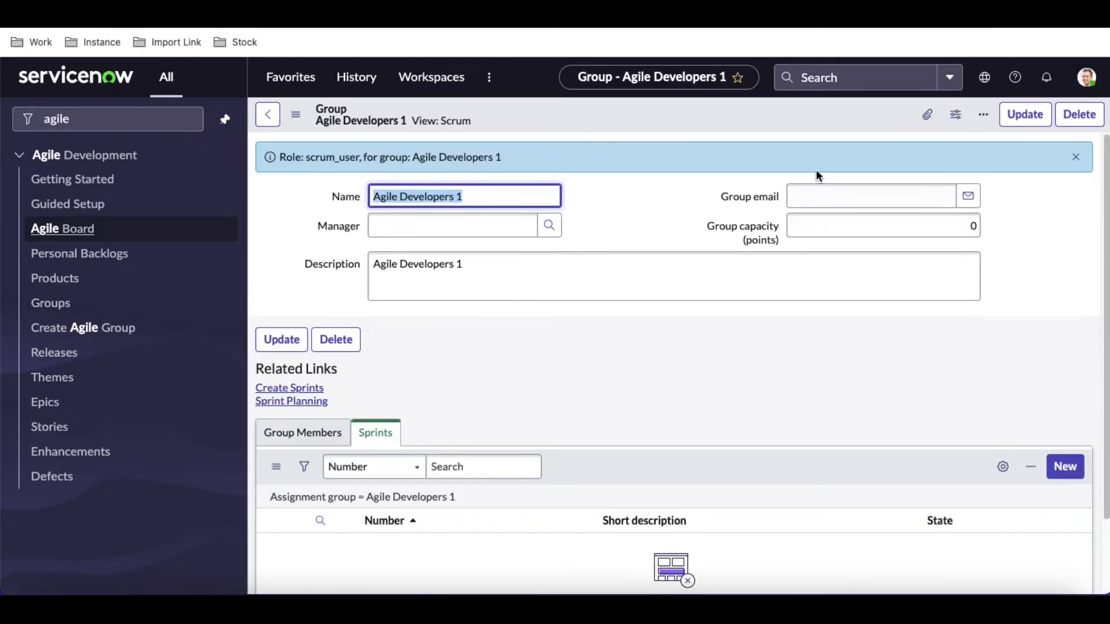
Switch the Agile Developers 1 group record out of the Scrum view and add the scrum_team_member role to it.
{"action": "right_click", "coordinate": [373, 126]}
{"action": "left_click", "coordinate": [397, 151]}
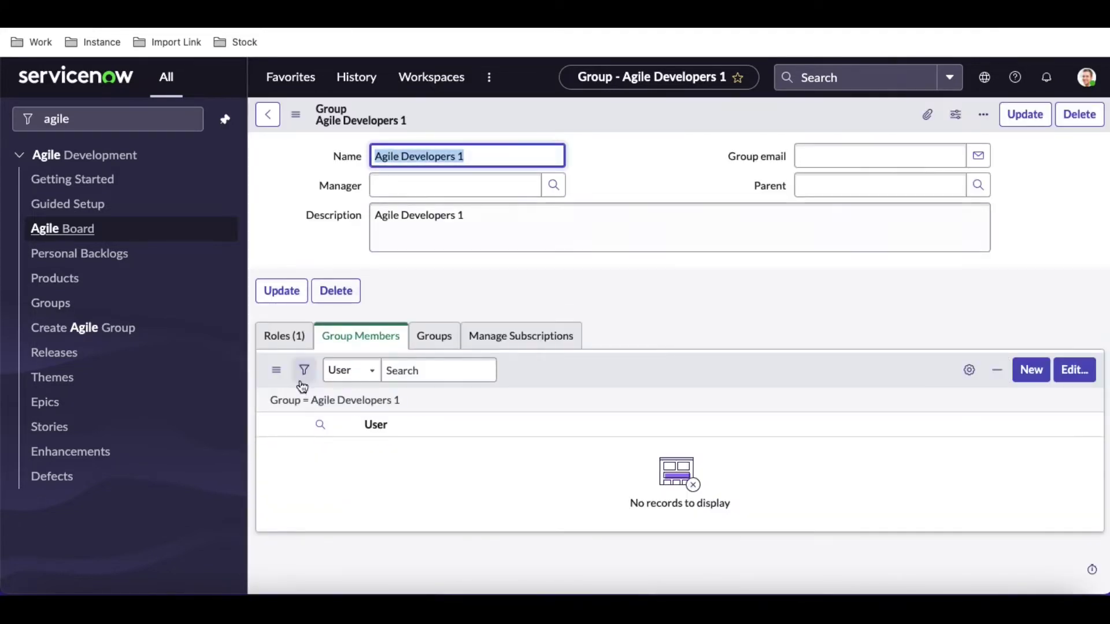
{"action": "left_click", "coordinate": [286, 342]}
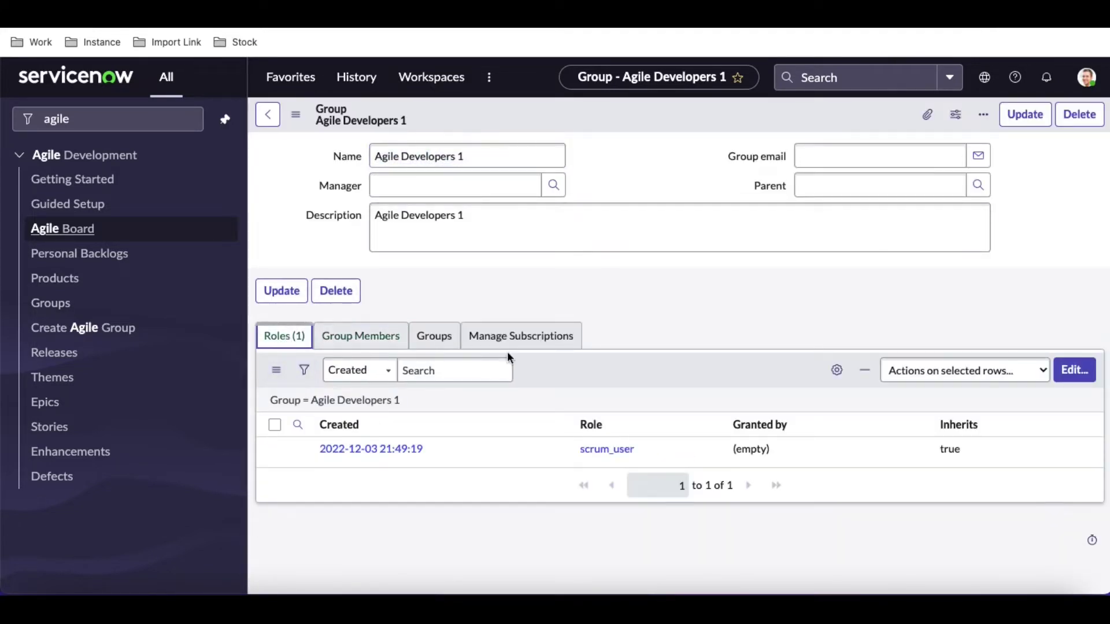
{"action": "left_click", "coordinate": [1072, 376]}
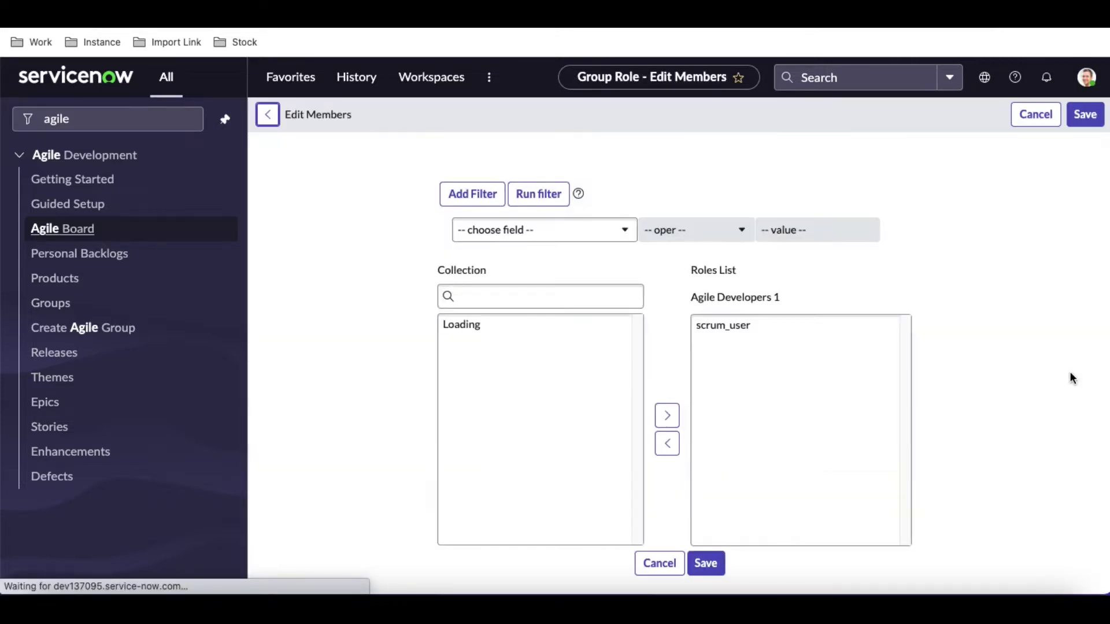
{"action": "left_click", "coordinate": [572, 296]}
{"action": "type", "text": "s"}
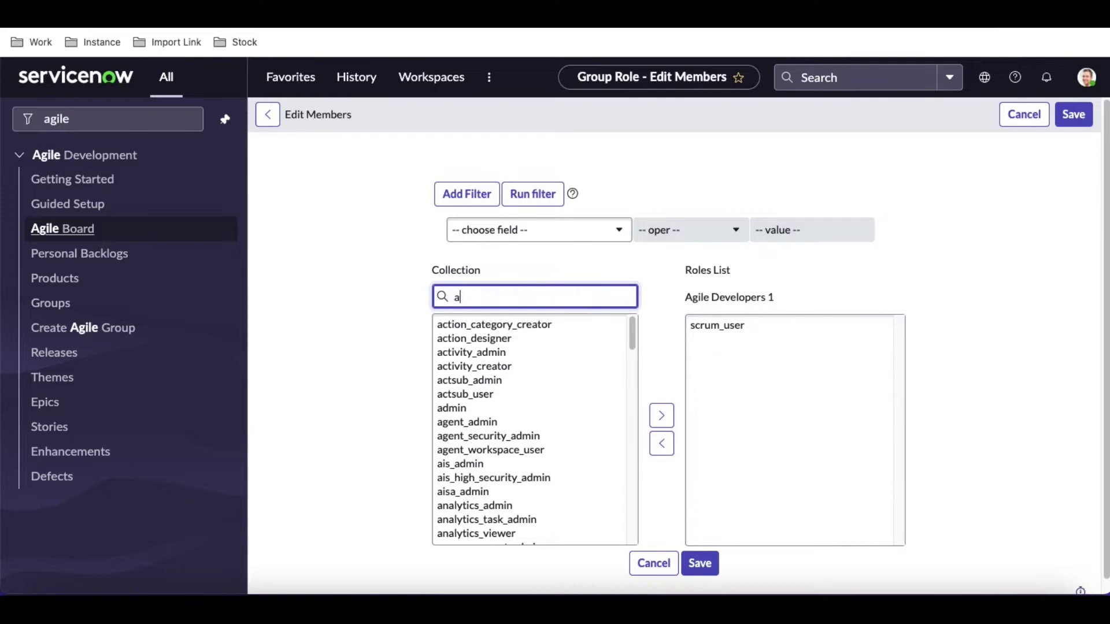
{"action": "type", "text": "crum"}
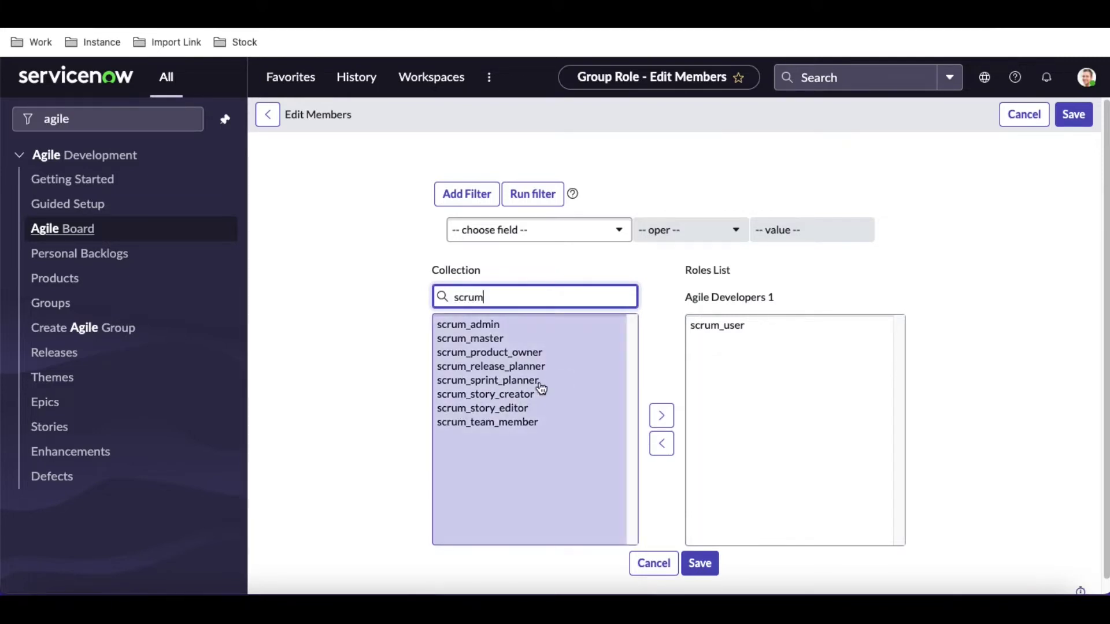
{"action": "left_click", "coordinate": [662, 415]}
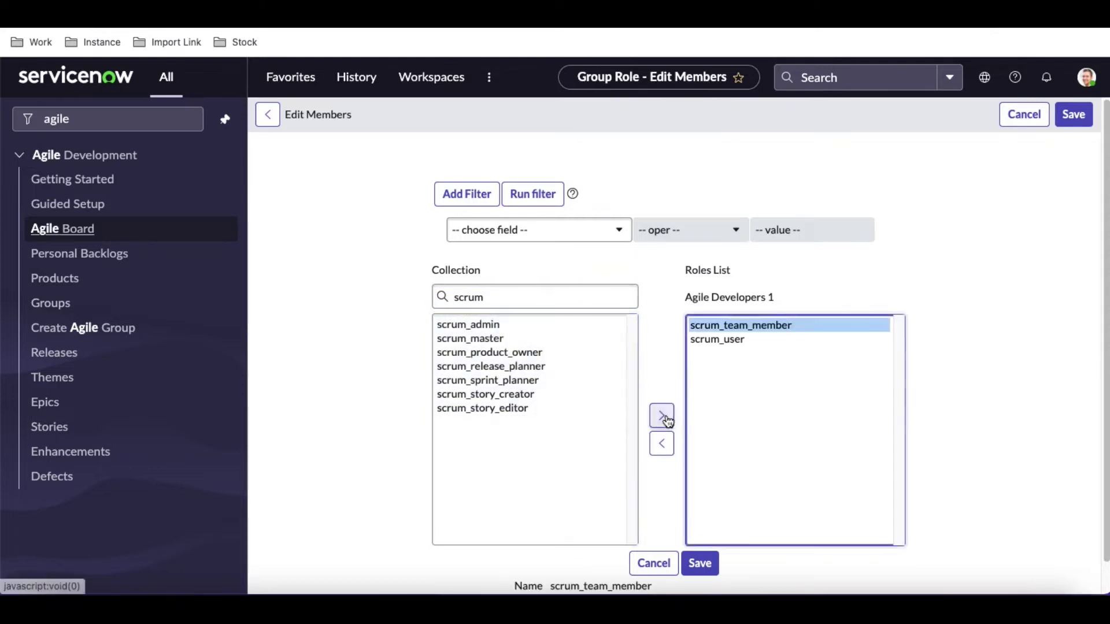
{"action": "left_click", "coordinate": [700, 571]}
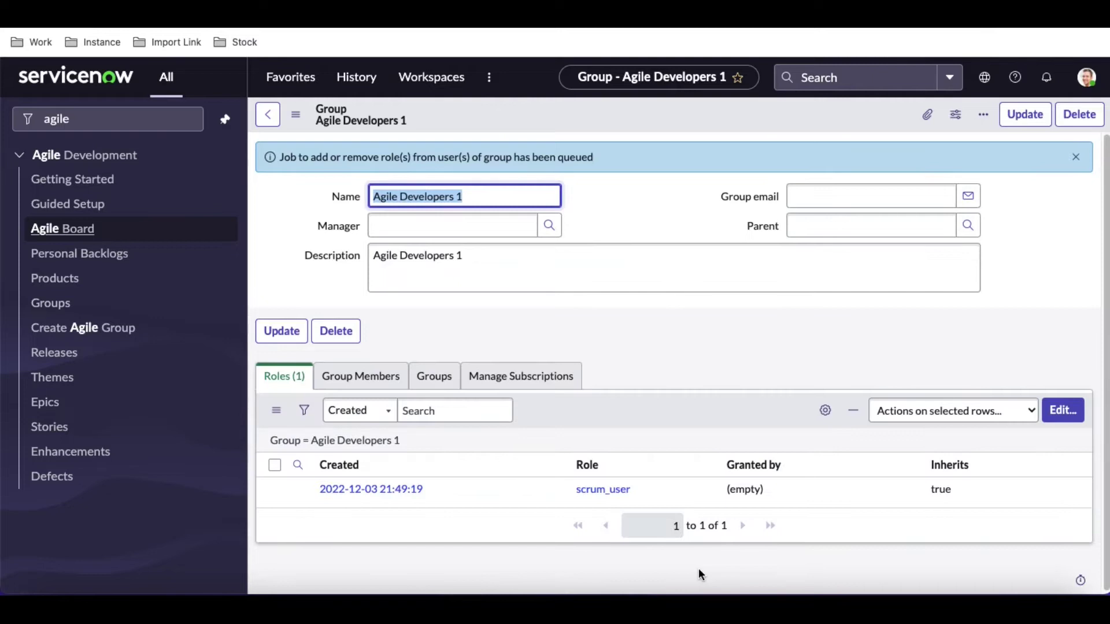
Add the Scrum Team Member user to the Agile Developers 1 group's members and save.
{"action": "left_click", "coordinate": [373, 382]}
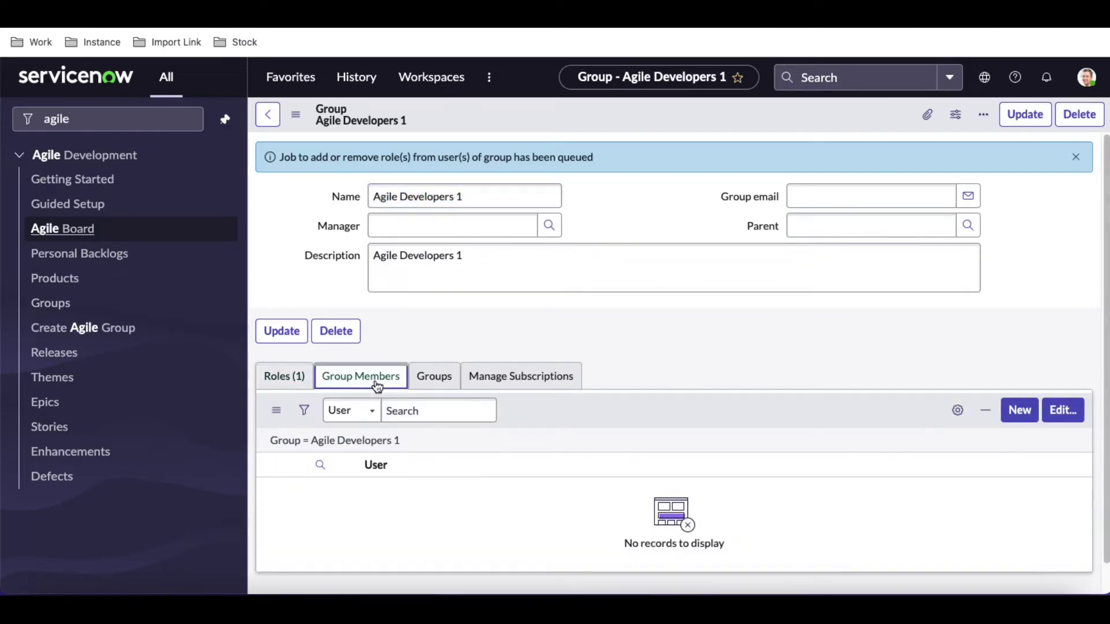
{"action": "left_click", "coordinate": [1071, 417]}
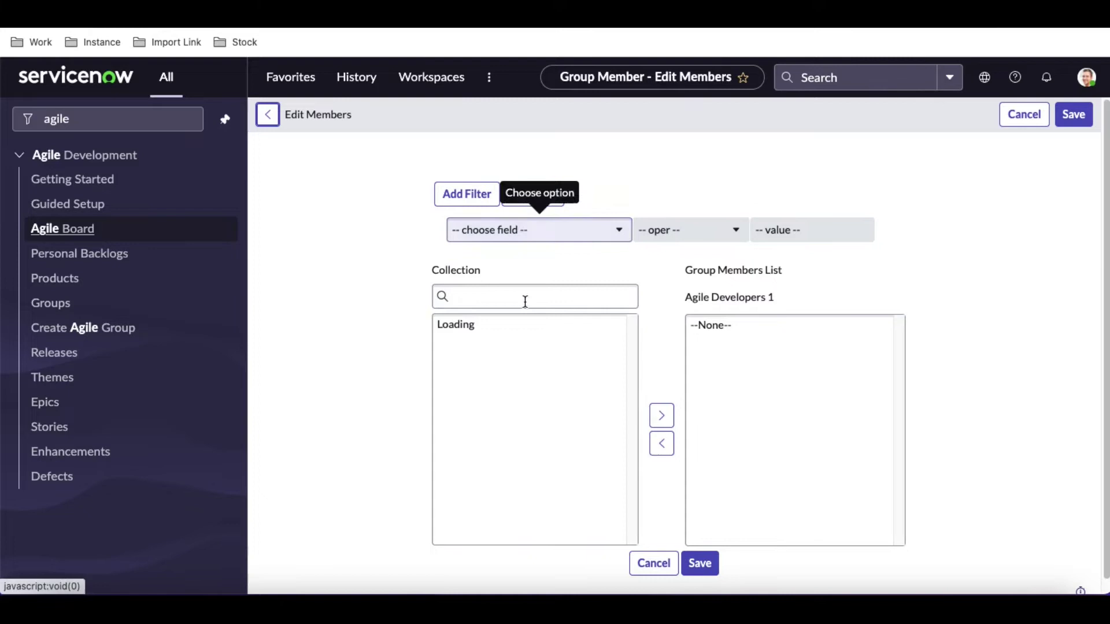
{"action": "left_click", "coordinate": [519, 297]}
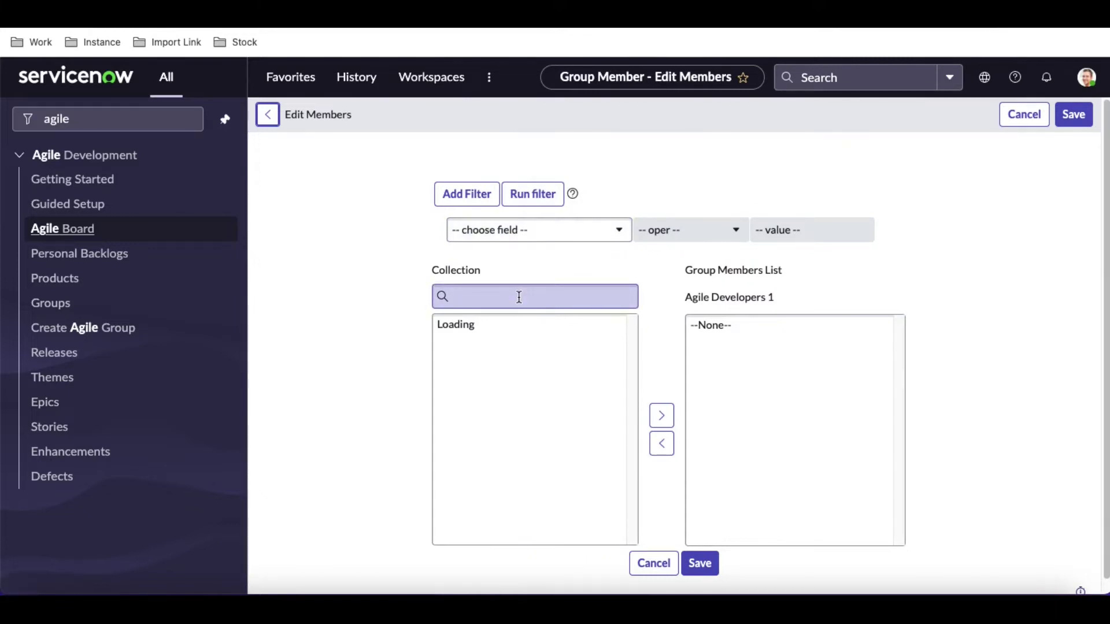
{"action": "type", "text": "sc"}
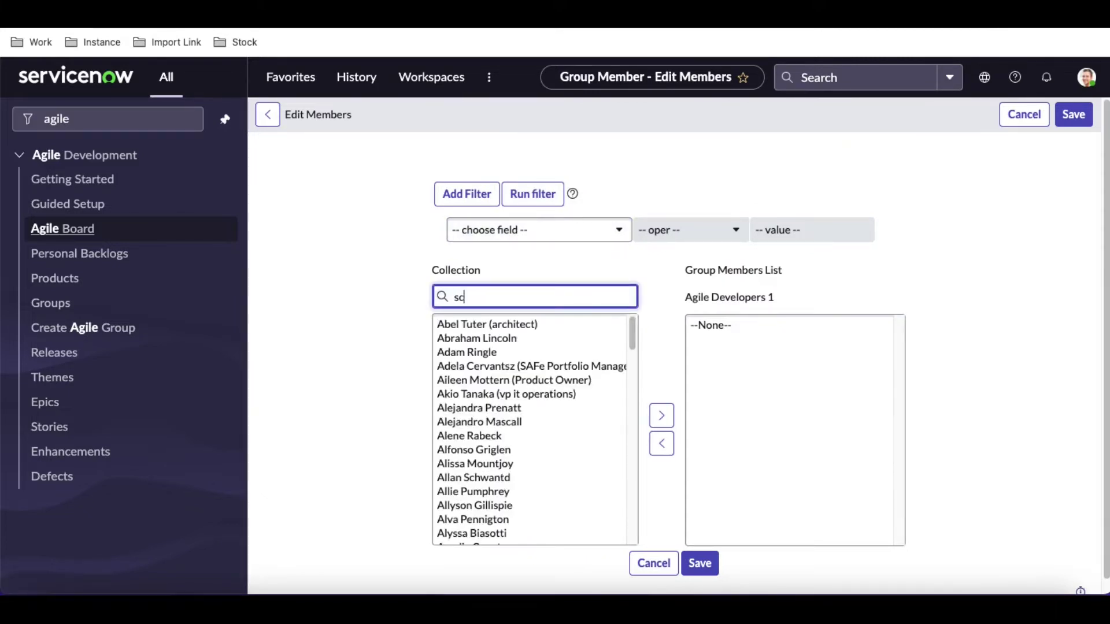
{"action": "type", "text": "rum t"}
{"action": "left_click", "coordinate": [505, 327]}
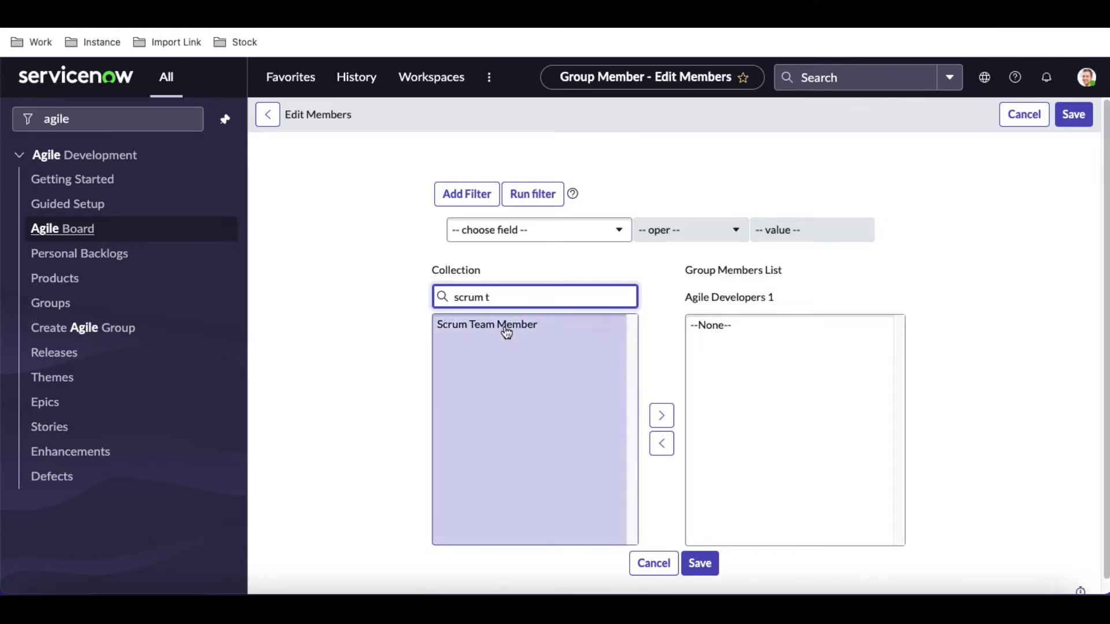
{"action": "left_click", "coordinate": [662, 428]}
{"action": "left_click", "coordinate": [701, 565]}
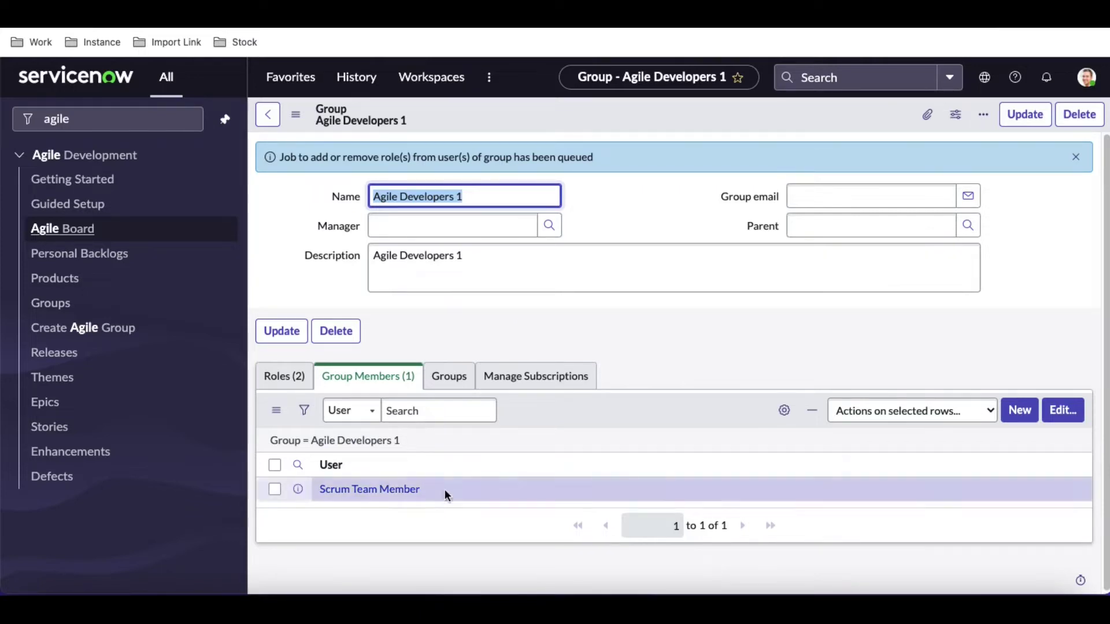
Copy the Scrum Team Member user's name from the group's member list and impersonate that user.
{"action": "left_click_drag", "start_coordinate": [426, 489], "coordinate": [322, 491]}
{"action": "key", "text": "ctrl+c"}
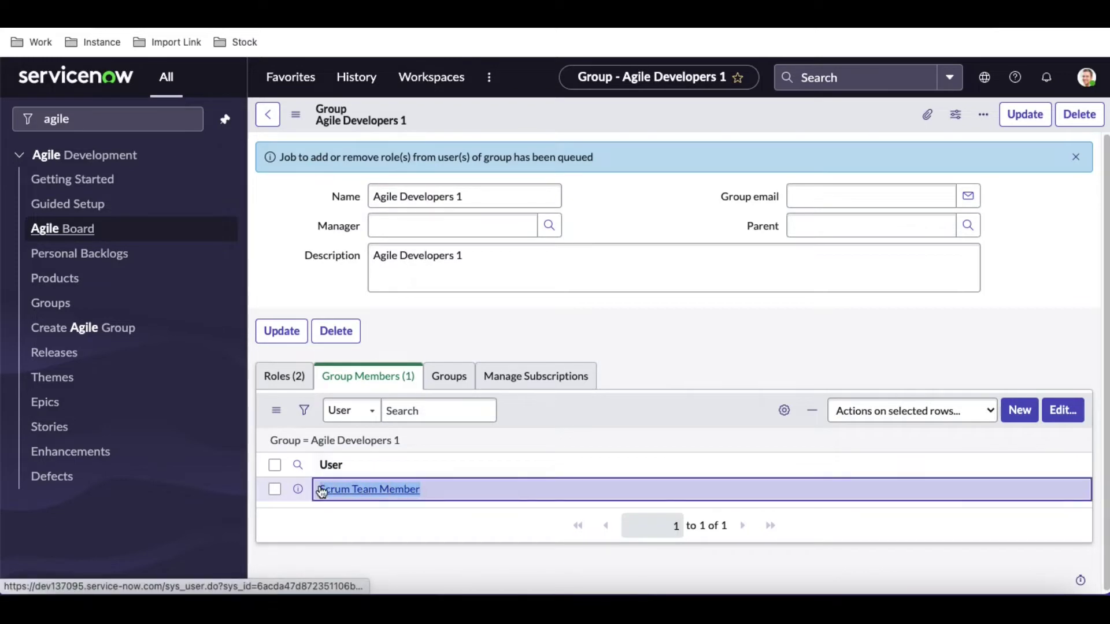
{"action": "left_click", "coordinate": [1086, 77]}
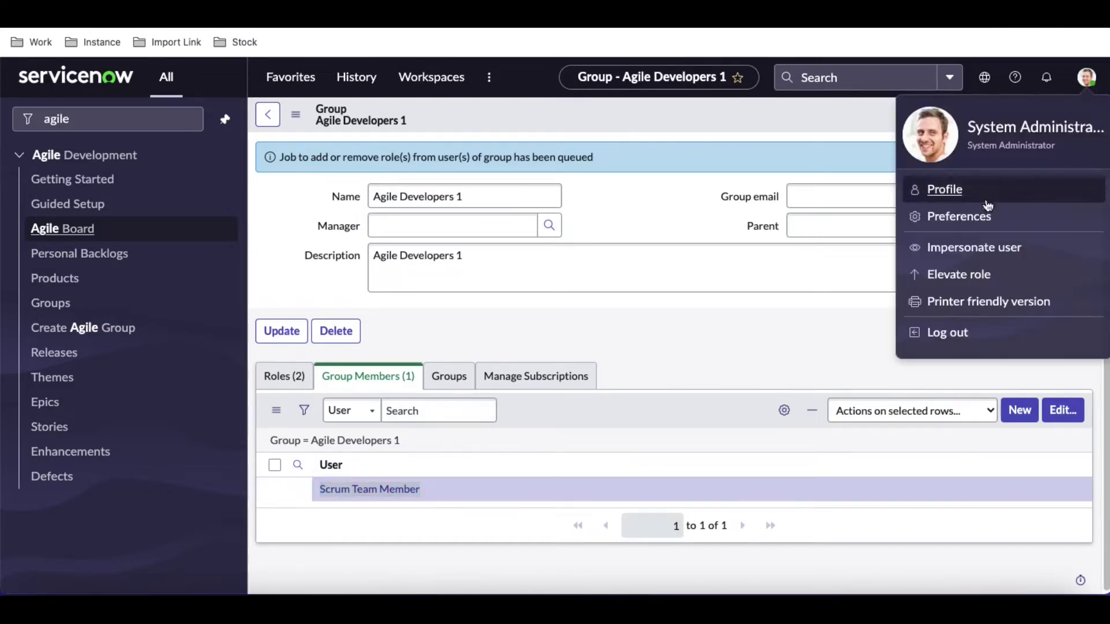
{"action": "left_click", "coordinate": [966, 258]}
{"action": "left_click", "coordinate": [517, 266]}
{"action": "key", "text": "ctrl+v"}
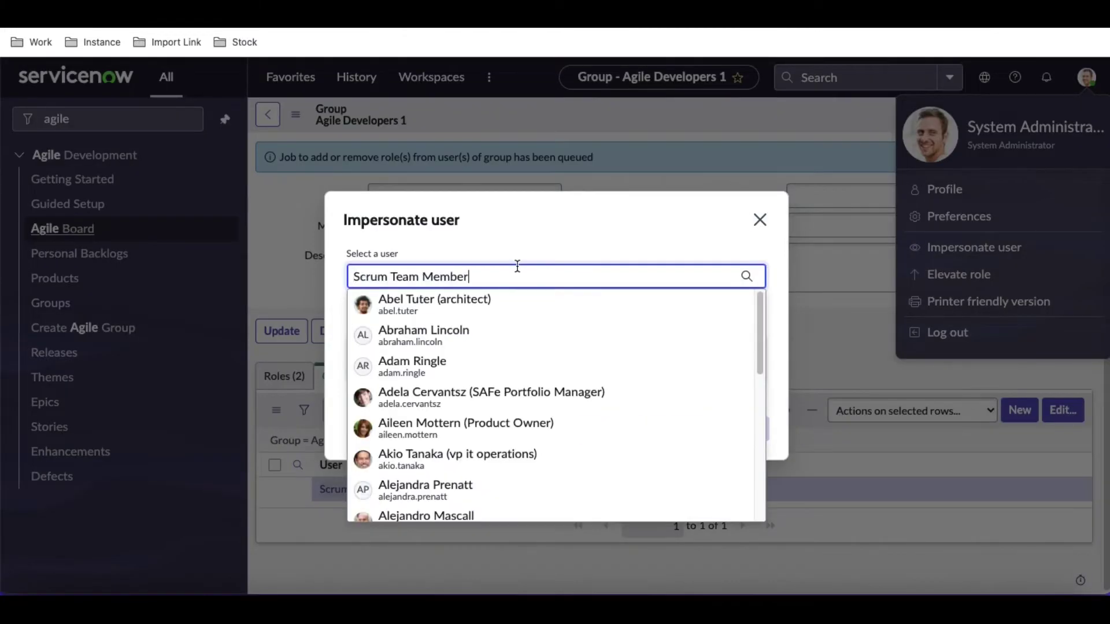
{"action": "left_click", "coordinate": [437, 311]}
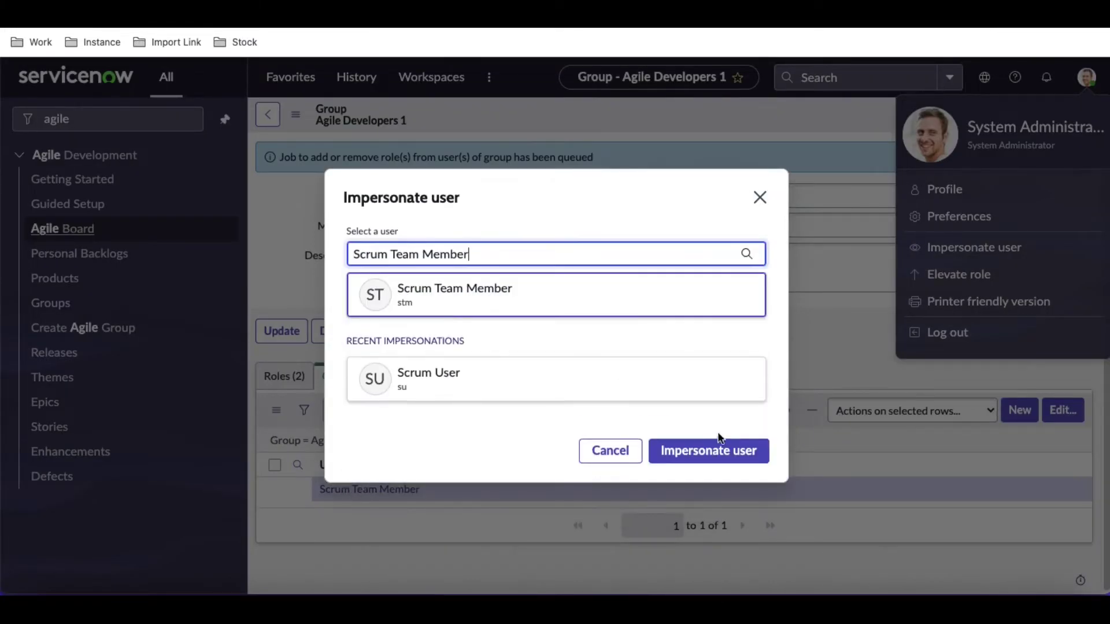
{"action": "left_click", "coordinate": [717, 457]}
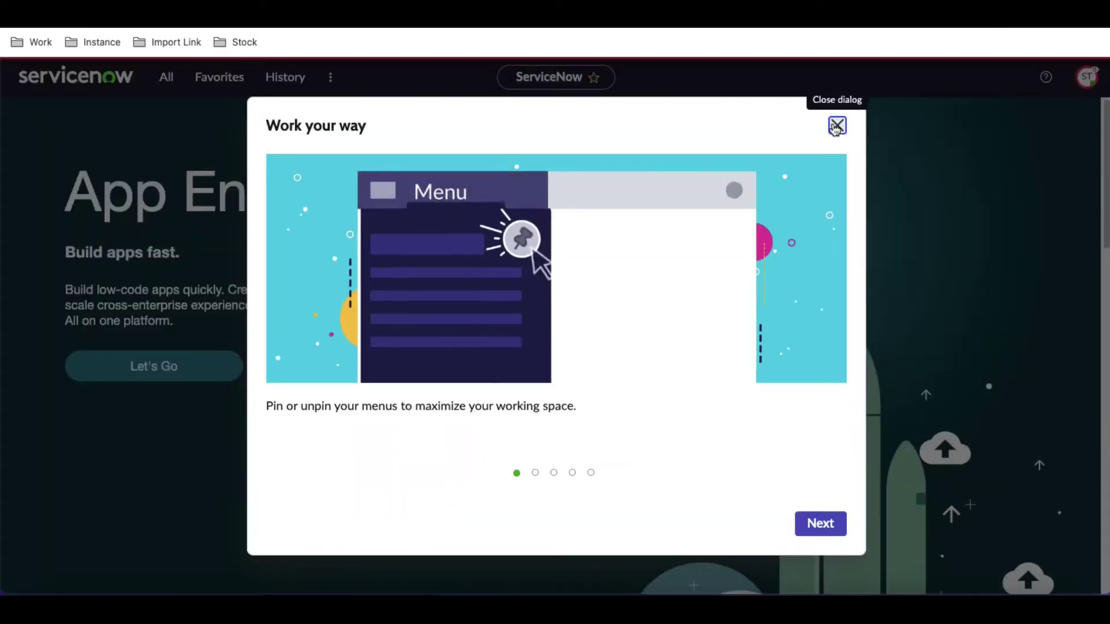
Dismiss the introductory dialog, filter the modules by "agile", and open the Products list as the impersonated user.
{"action": "left_click", "coordinate": [836, 126]}
{"action": "left_click", "coordinate": [167, 77]}
{"action": "left_click", "coordinate": [125, 119]}
{"action": "type", "text": "agile"}
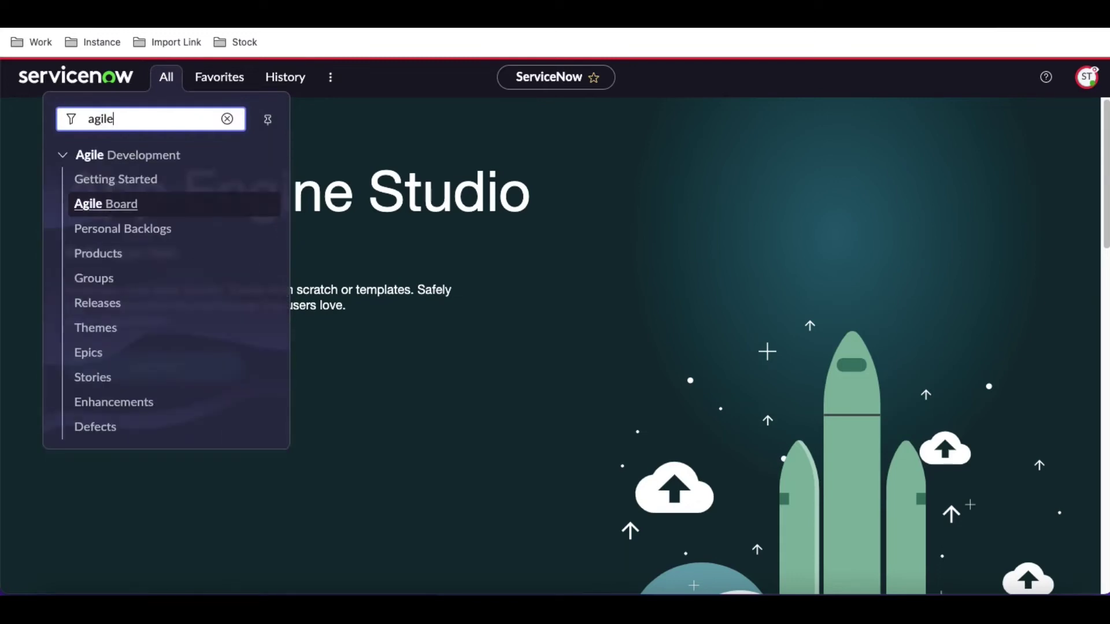
{"action": "left_click", "coordinate": [104, 268]}
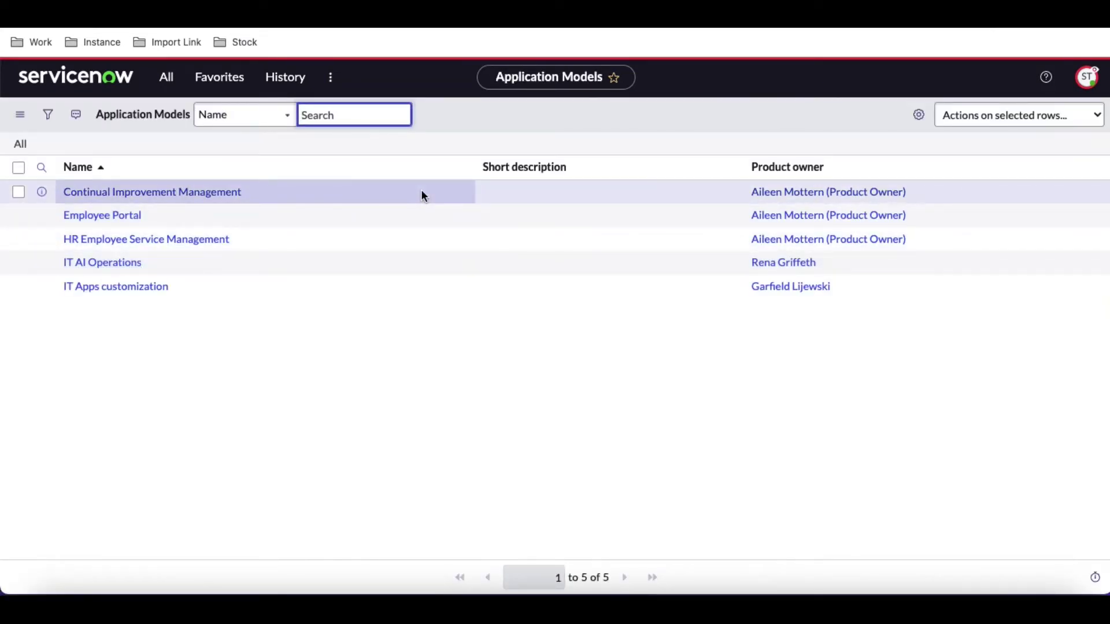
Consult the scrum role overview page, and open the agile Groups list in ServiceNow as the impersonated user.
{"action": "left_click", "coordinate": [166, 77]}
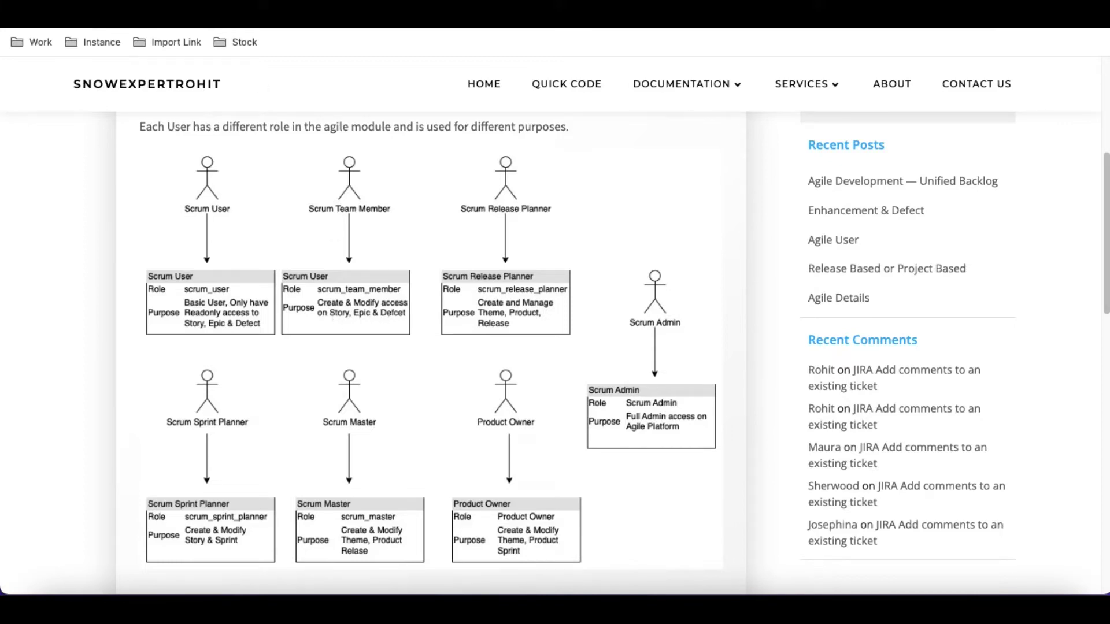
{"action": "left_click", "coordinate": [95, 42]}
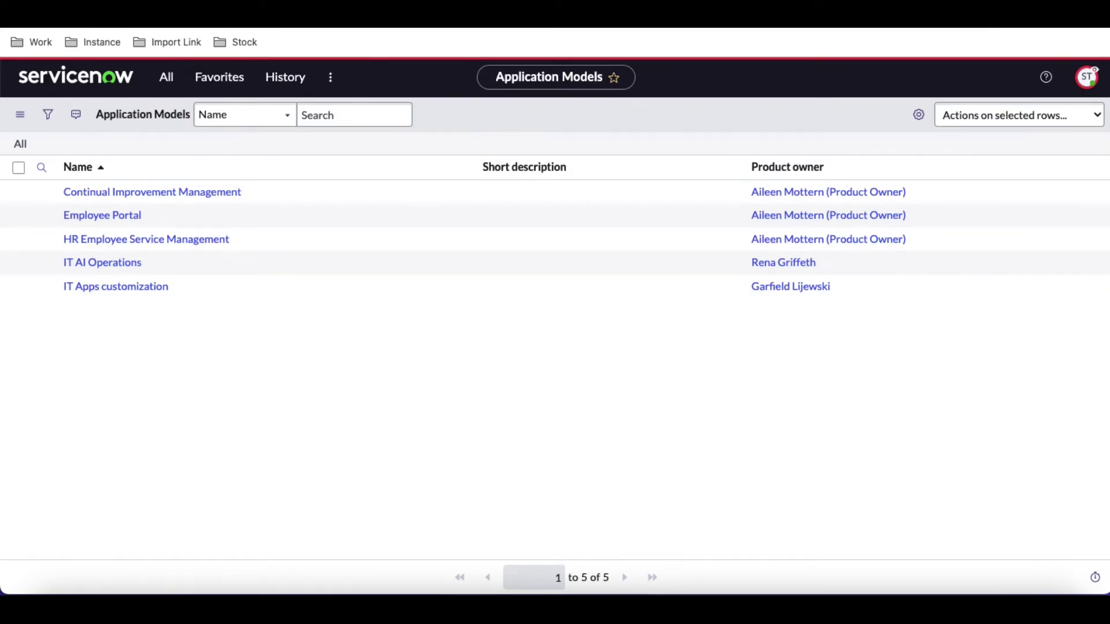
{"action": "left_click", "coordinate": [163, 87]}
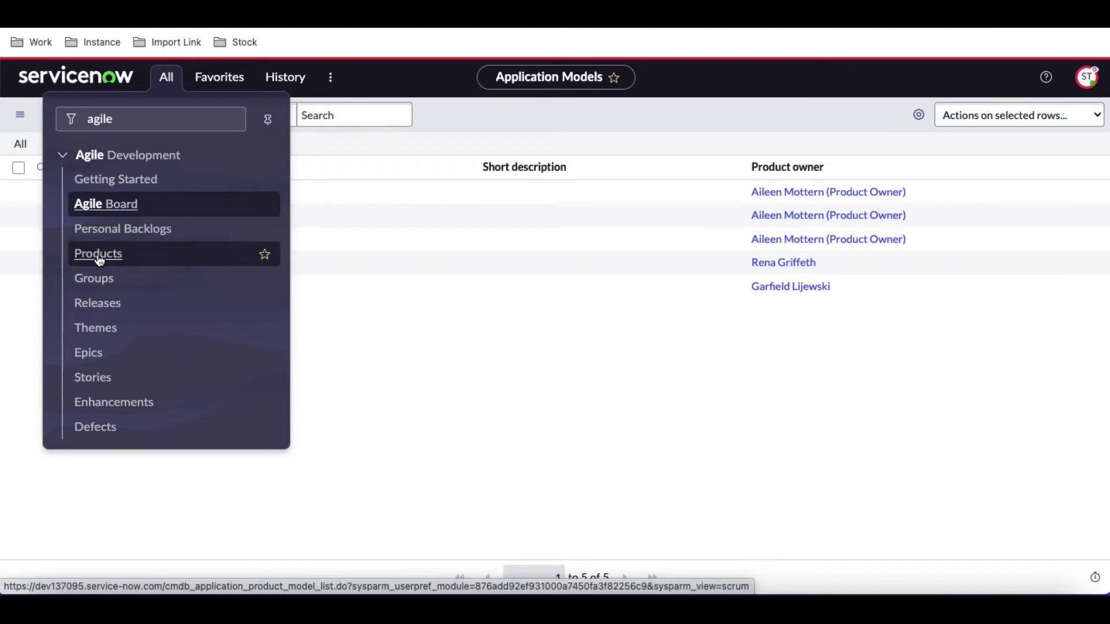
{"action": "left_click", "coordinate": [101, 283]}
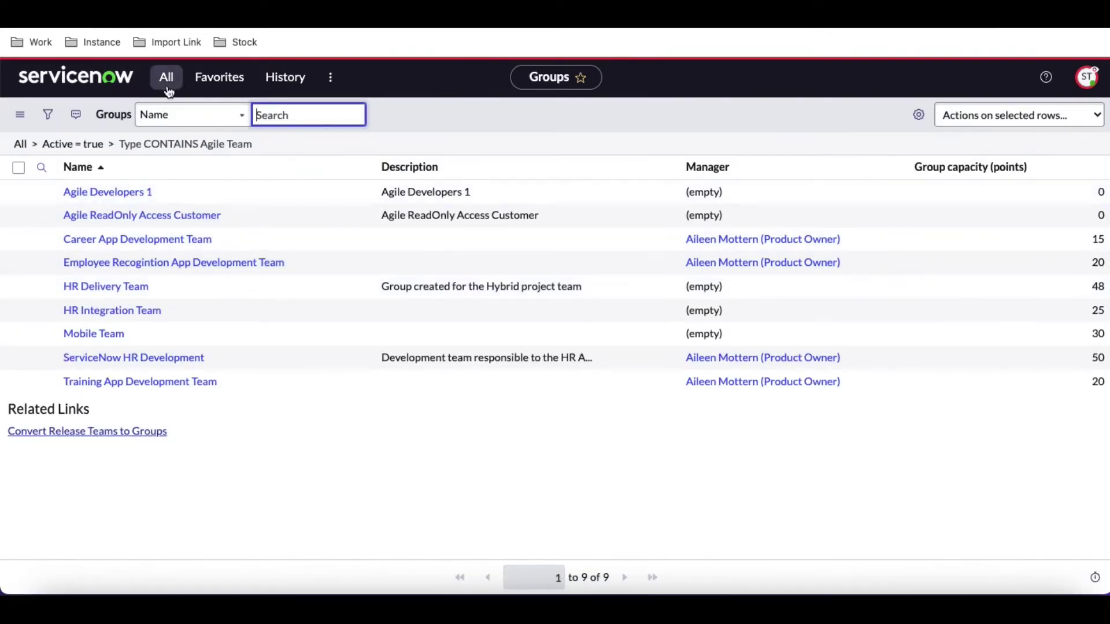
Review the agile Releases, Themes and Stories lists as the impersonated user.
{"action": "left_click", "coordinate": [168, 88]}
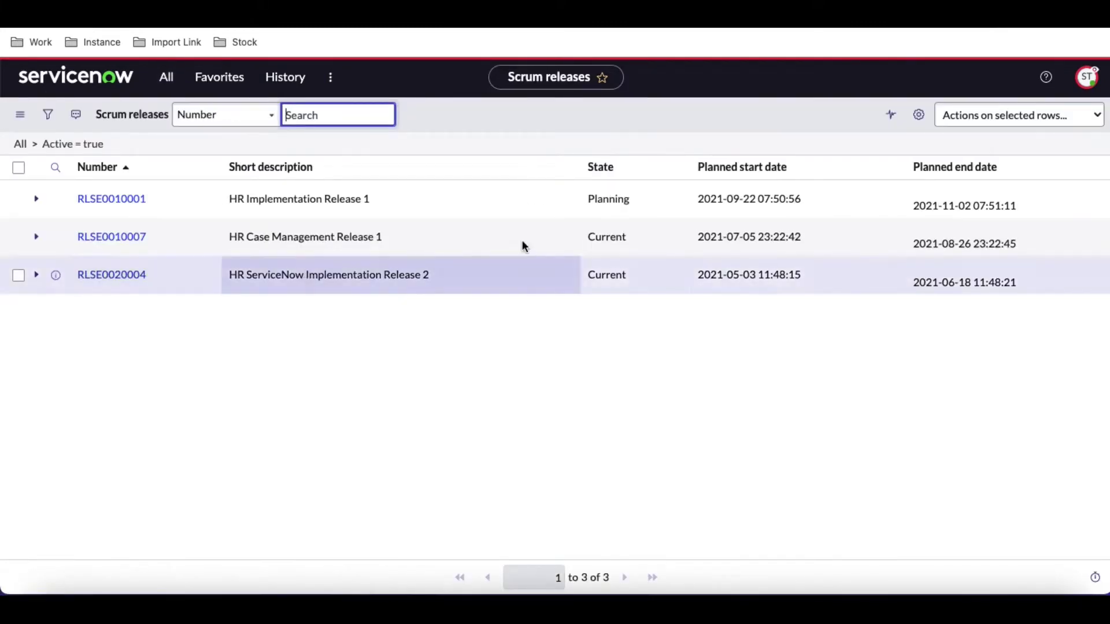
{"action": "left_click", "coordinate": [171, 85]}
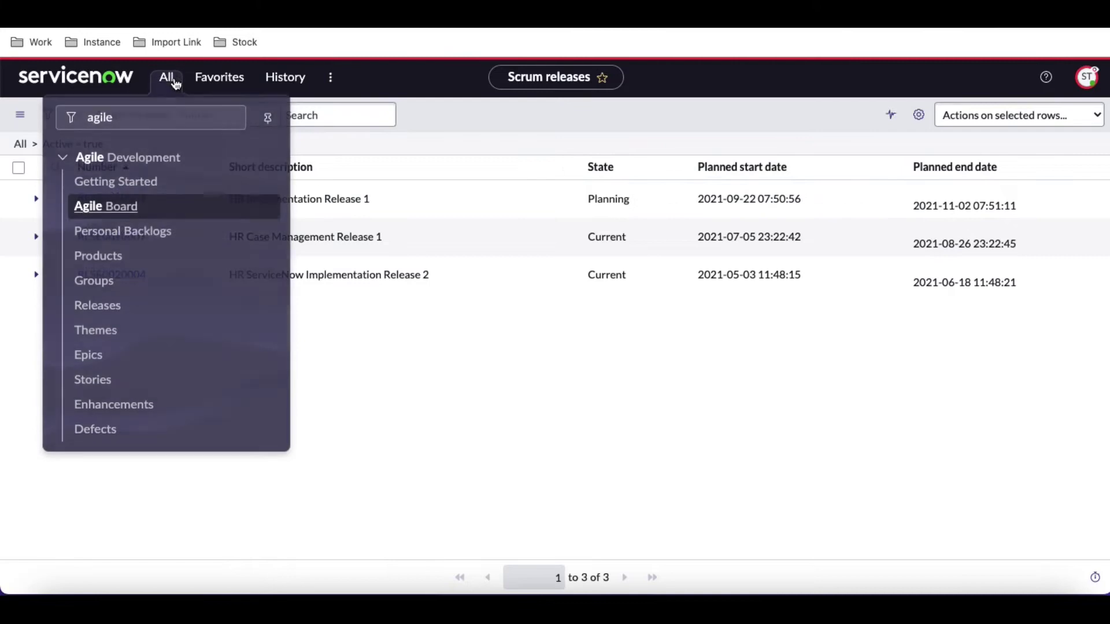
{"action": "left_click", "coordinate": [115, 331]}
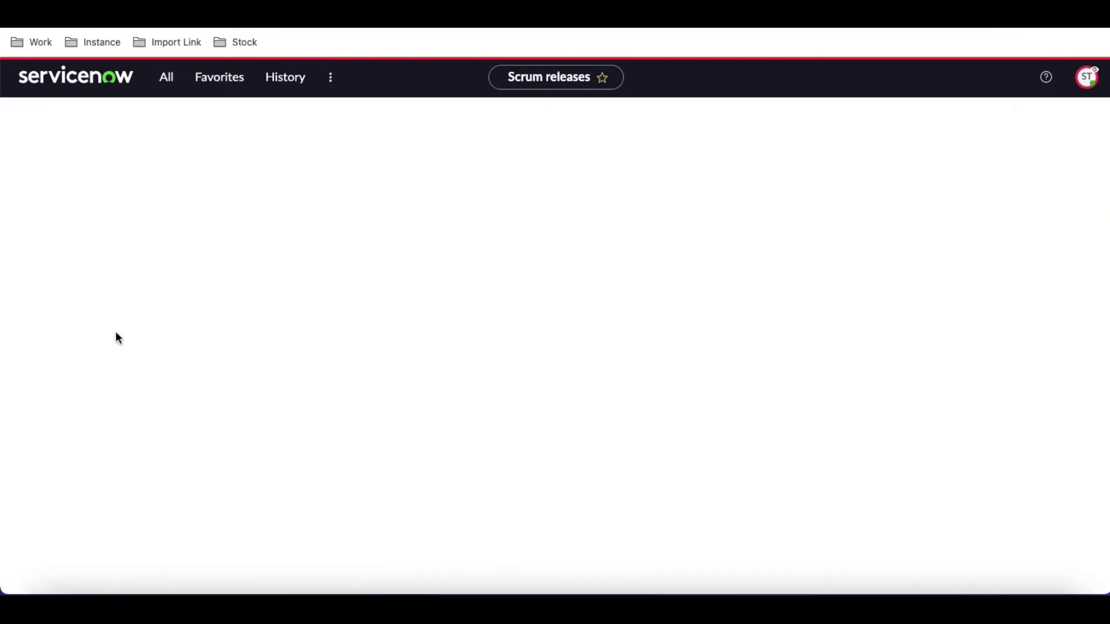
{"action": "left_click", "coordinate": [167, 81]}
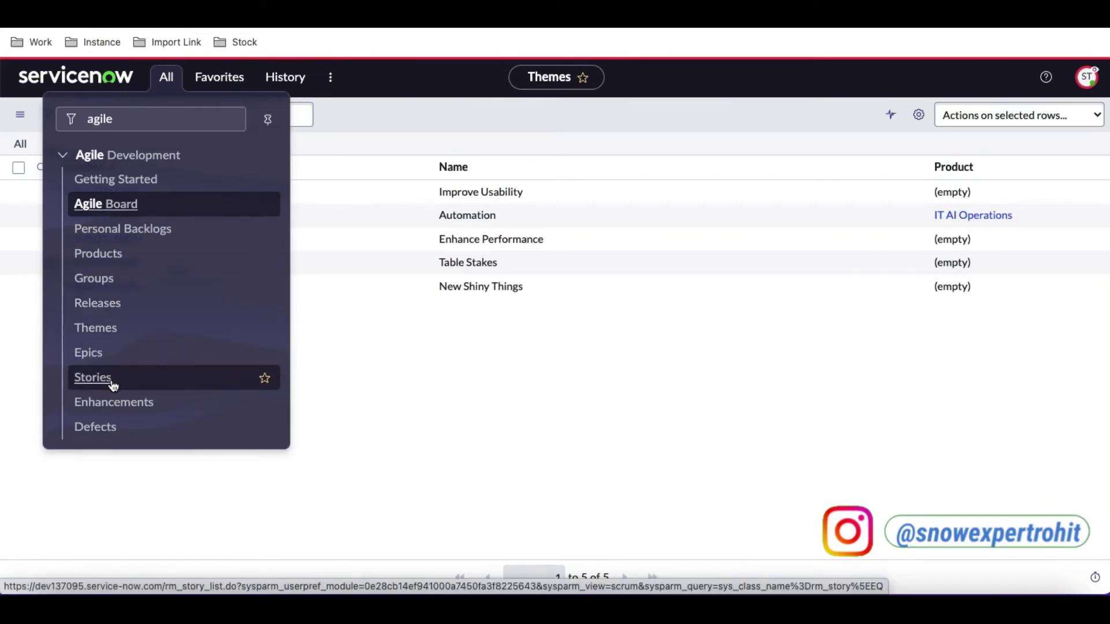
{"action": "left_click", "coordinate": [92, 377]}
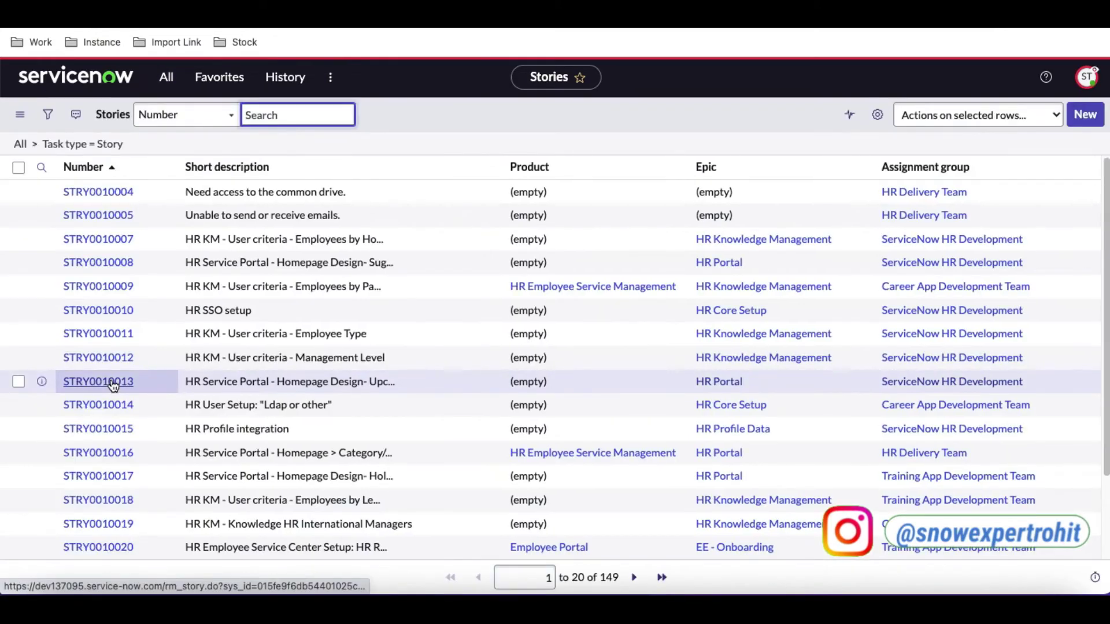
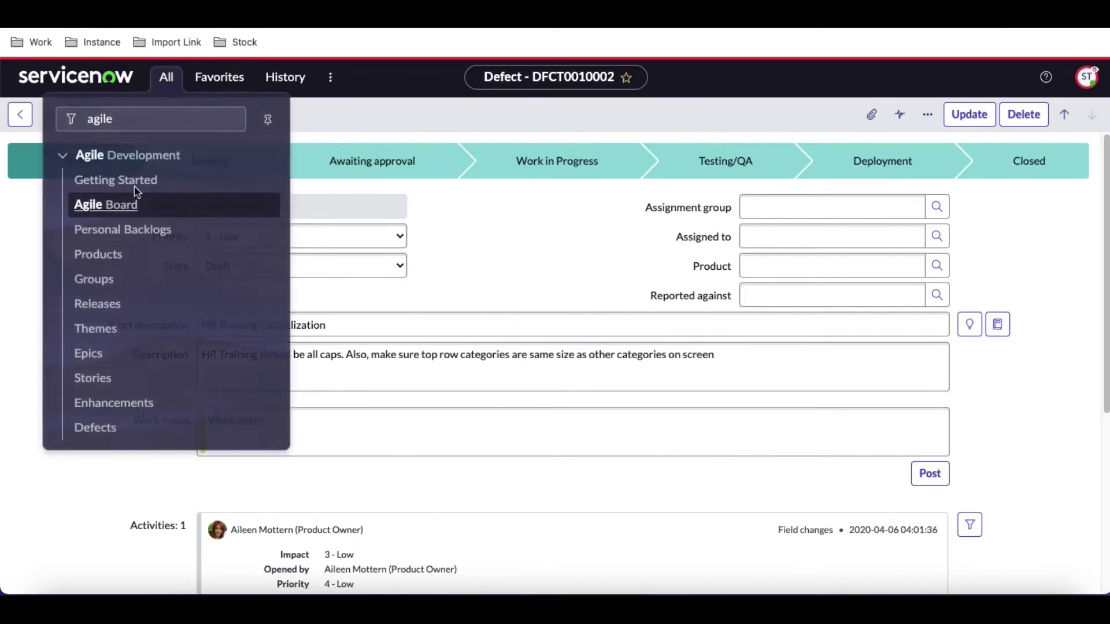
Check the impersonated user's access to enhancement ENHC0010002 and story STRY0010013 by opening both records from their lists.
{"action": "left_click", "coordinate": [112, 407]}
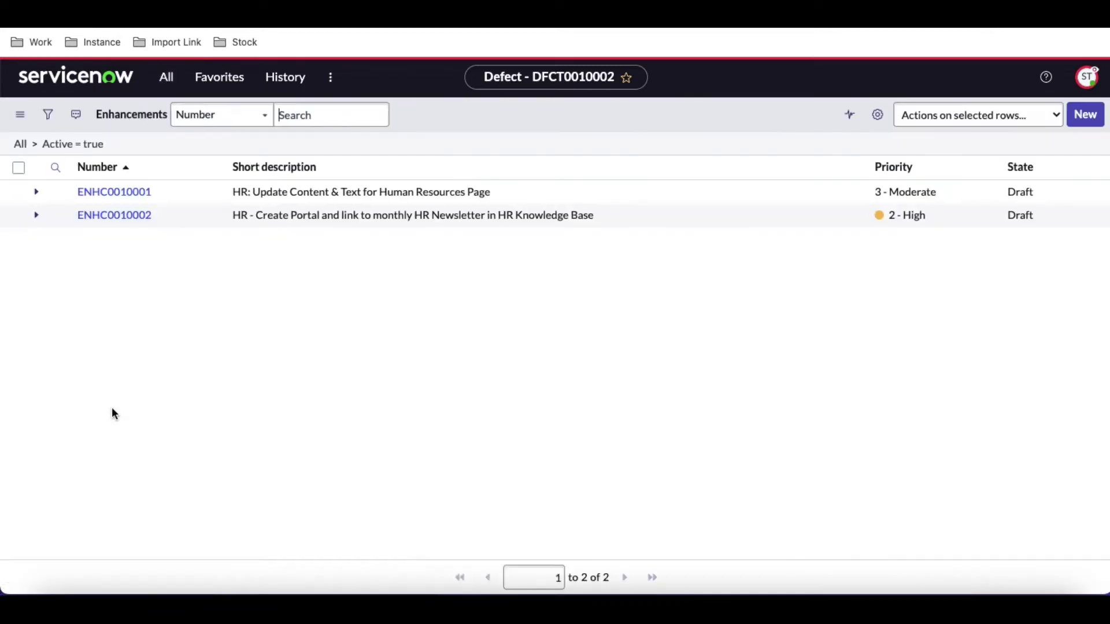
{"action": "left_click", "coordinate": [102, 222]}
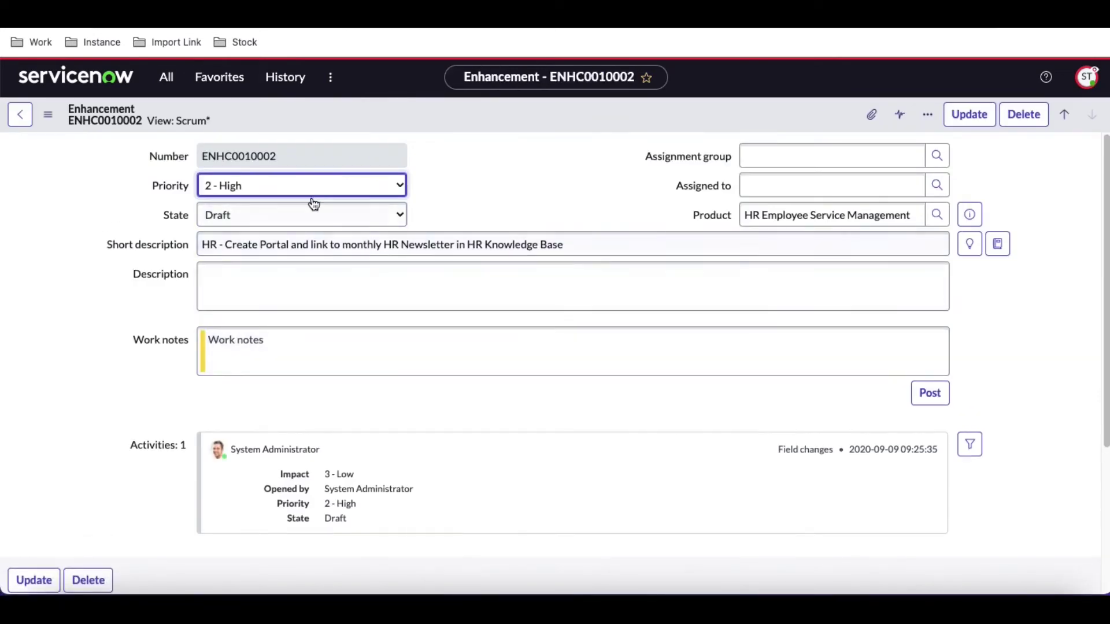
{"action": "left_click", "coordinate": [166, 77]}
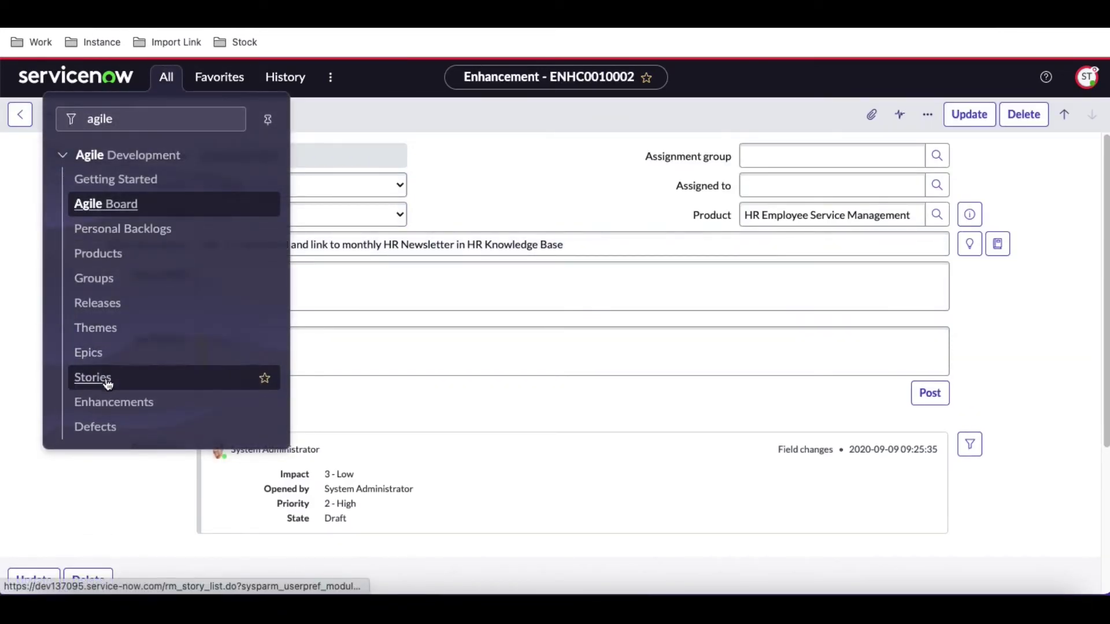
{"action": "left_click", "coordinate": [92, 377]}
{"action": "left_click", "coordinate": [108, 383]}
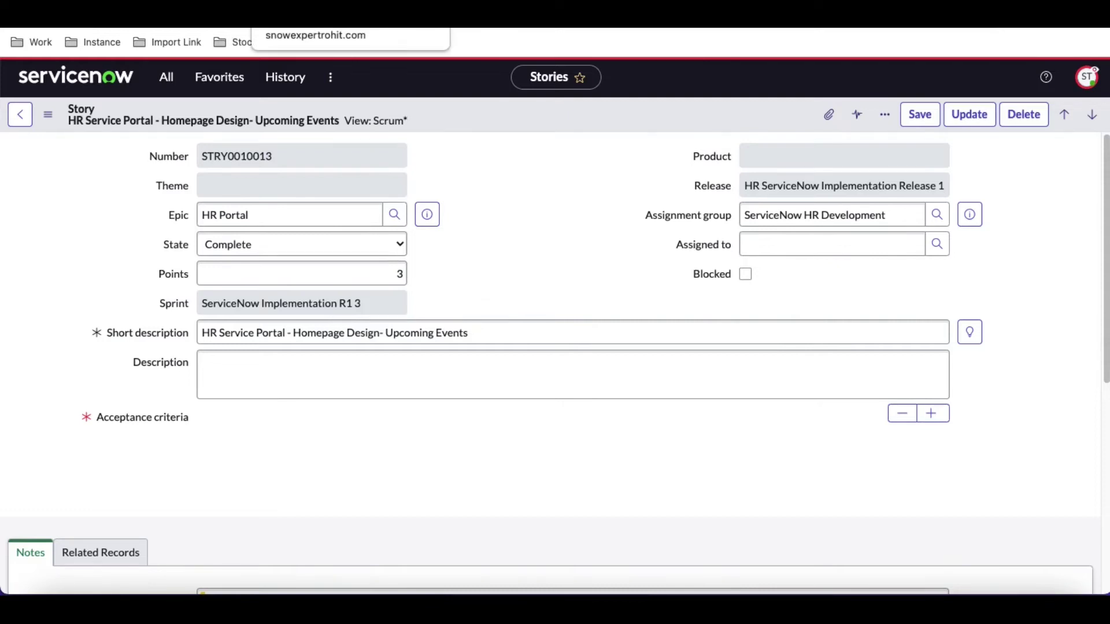
Consult the scrum role overview page, return to ServiceNow and end the impersonation.
{"action": "left_click", "coordinate": [315, 18]}
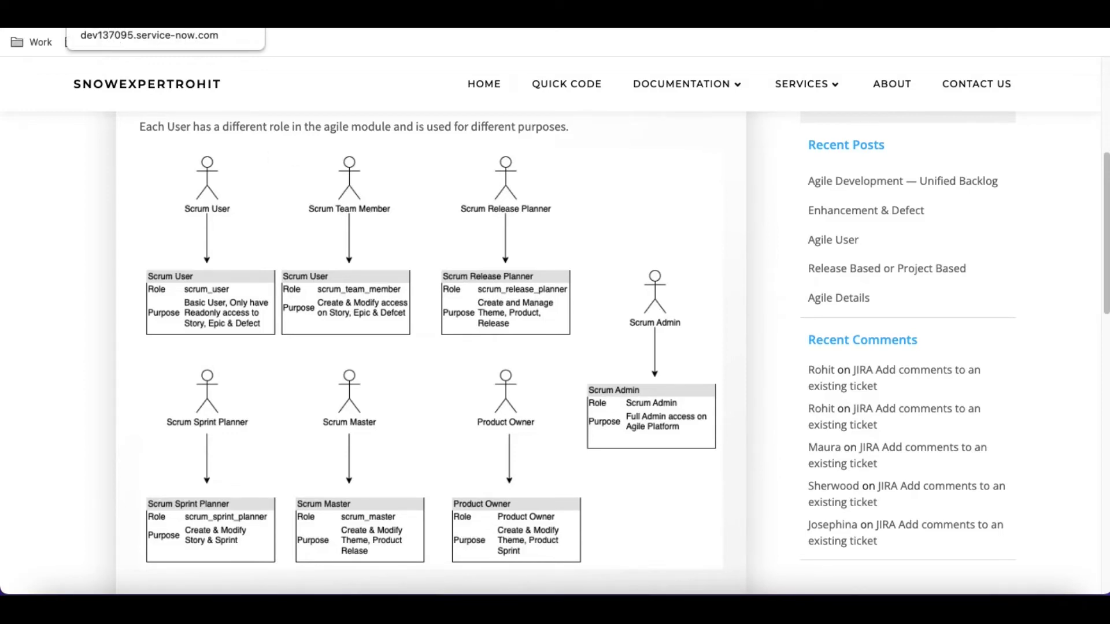
{"action": "left_click", "coordinate": [167, 17]}
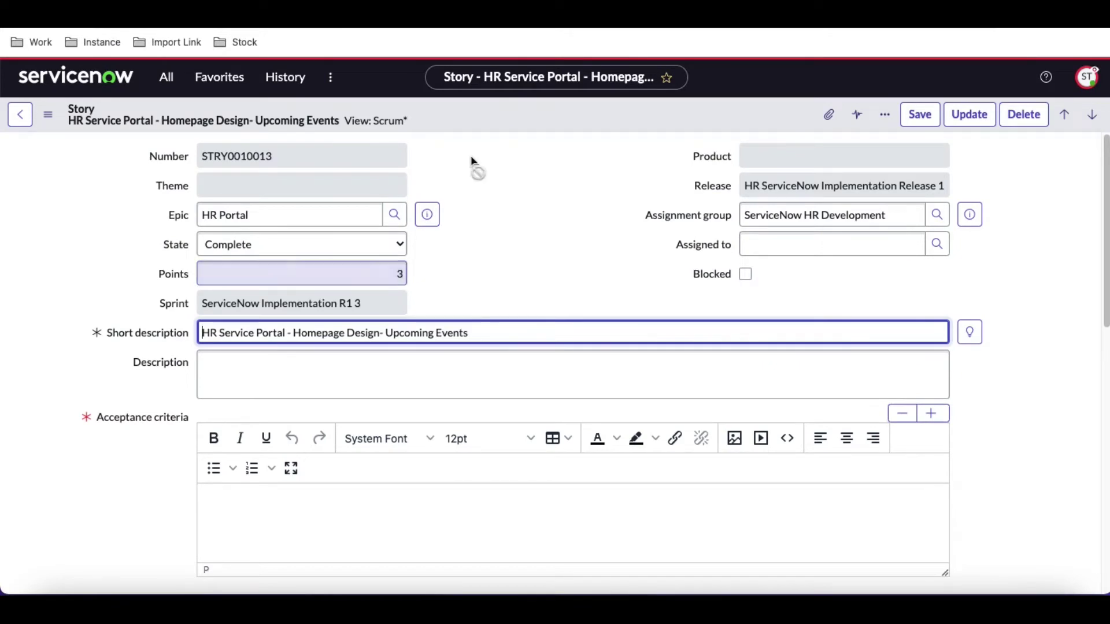
{"action": "left_click", "coordinate": [1087, 76]}
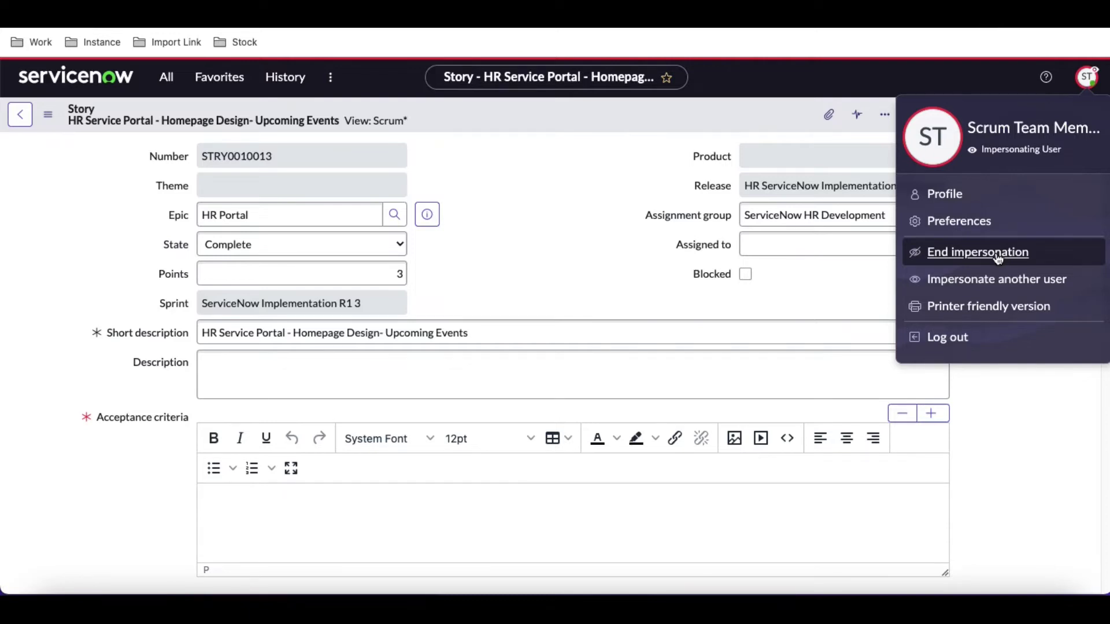
{"action": "left_click", "coordinate": [998, 258]}
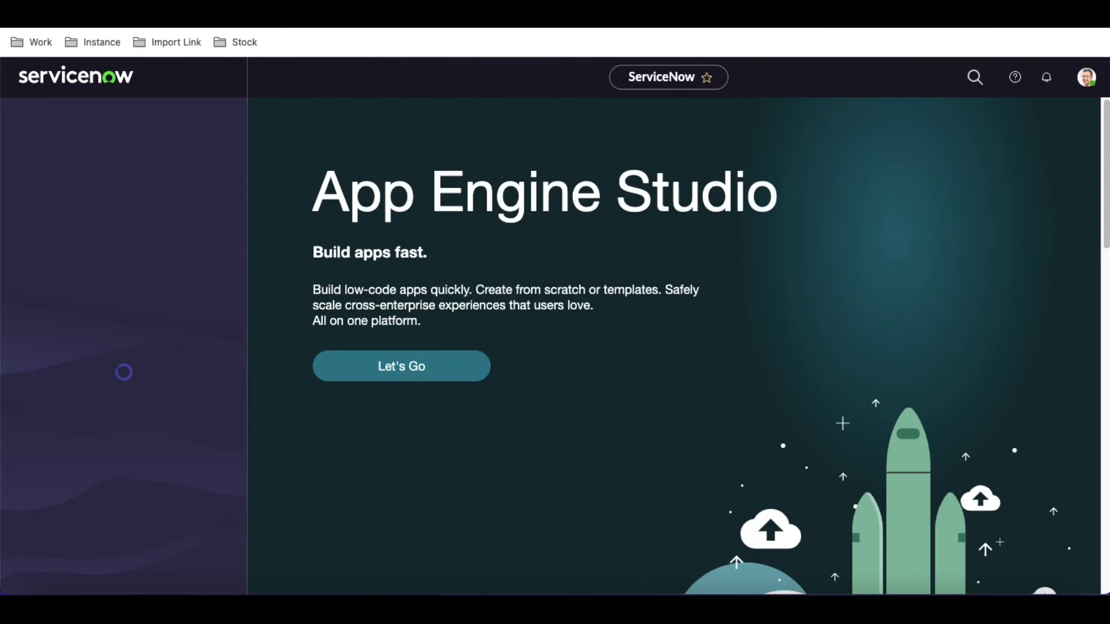
Filter the modules by "agile" and open the form for creating an agile group.
{"action": "left_click", "coordinate": [407, 20]}
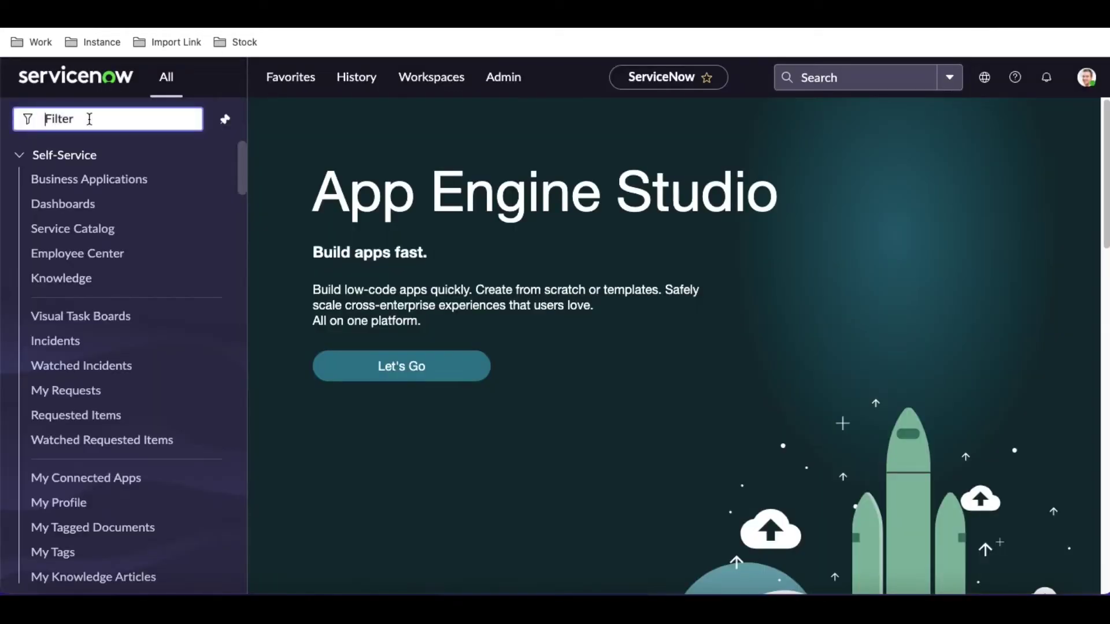
{"action": "type", "text": "agile"}
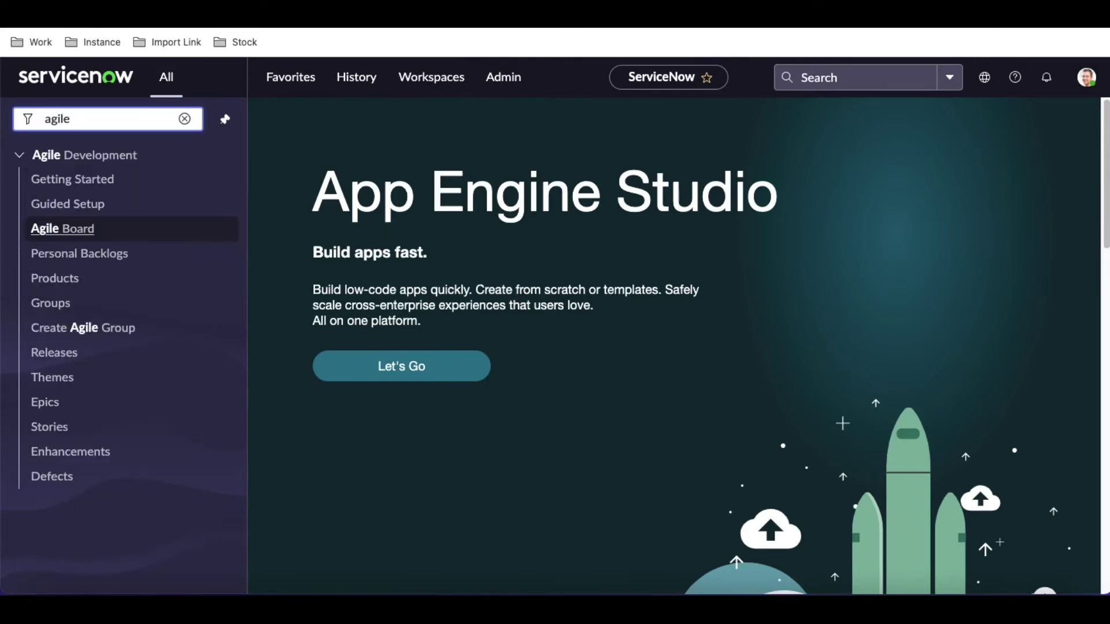
{"action": "left_click", "coordinate": [82, 341]}
Name the new agile group Agile PO, reuse that name as its description, and submit it.
{"action": "type", "text": "Agiel"}
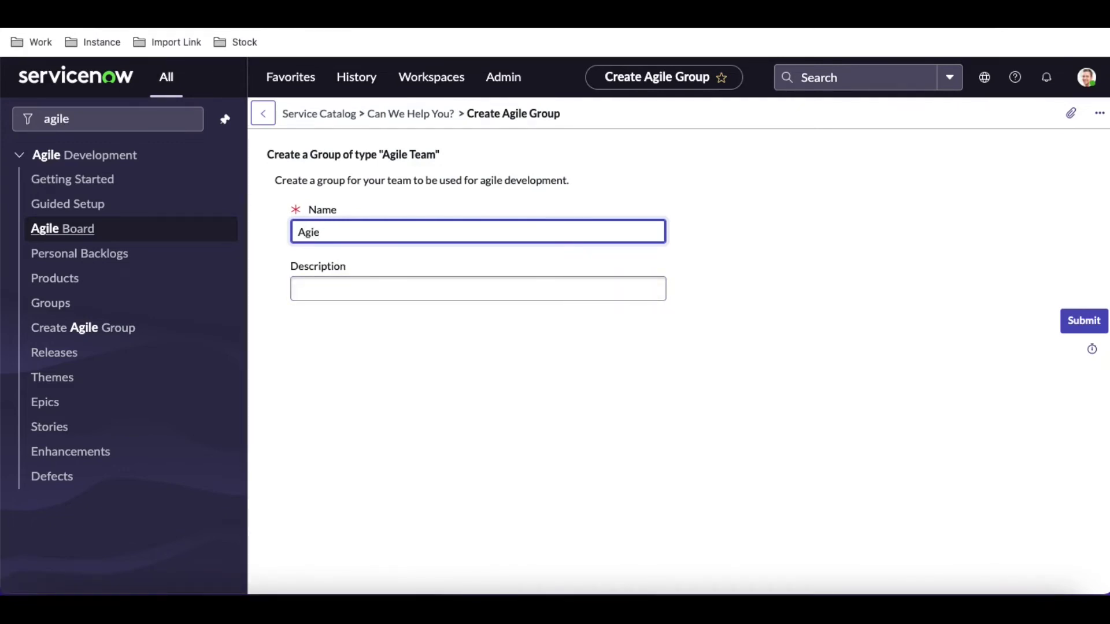
{"action": "type", "text": "le PO Gr"}
{"action": "key", "text": "BackSpace"}
{"action": "key", "text": "ctrl+a"}
{"action": "key", "text": "ctrl+c"}
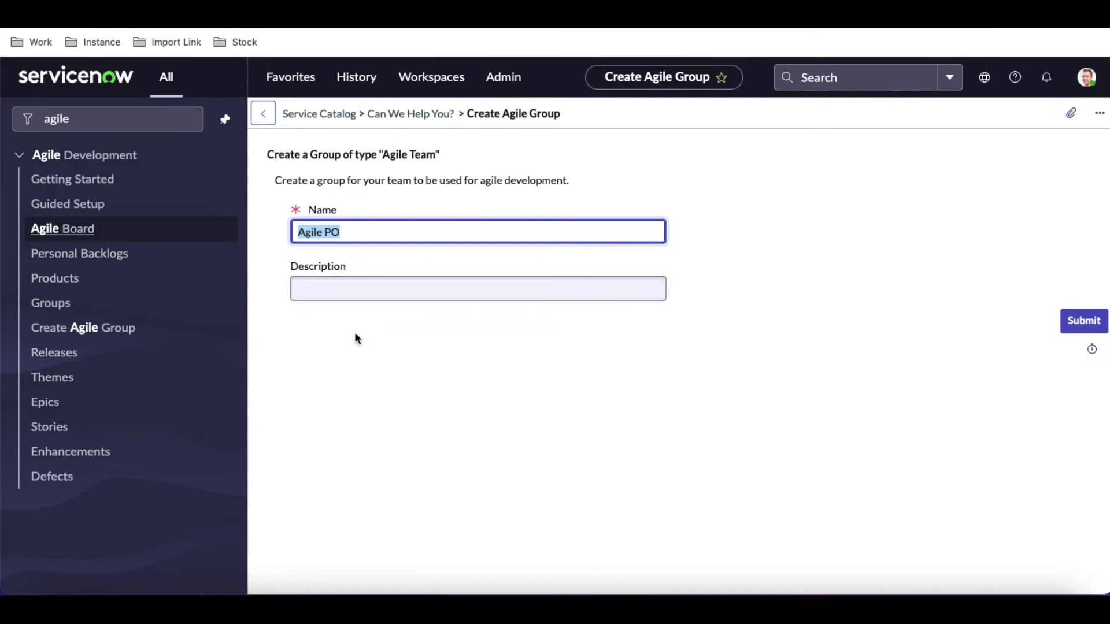
{"action": "left_click", "coordinate": [362, 293]}
{"action": "key", "text": "ctrl+v"}
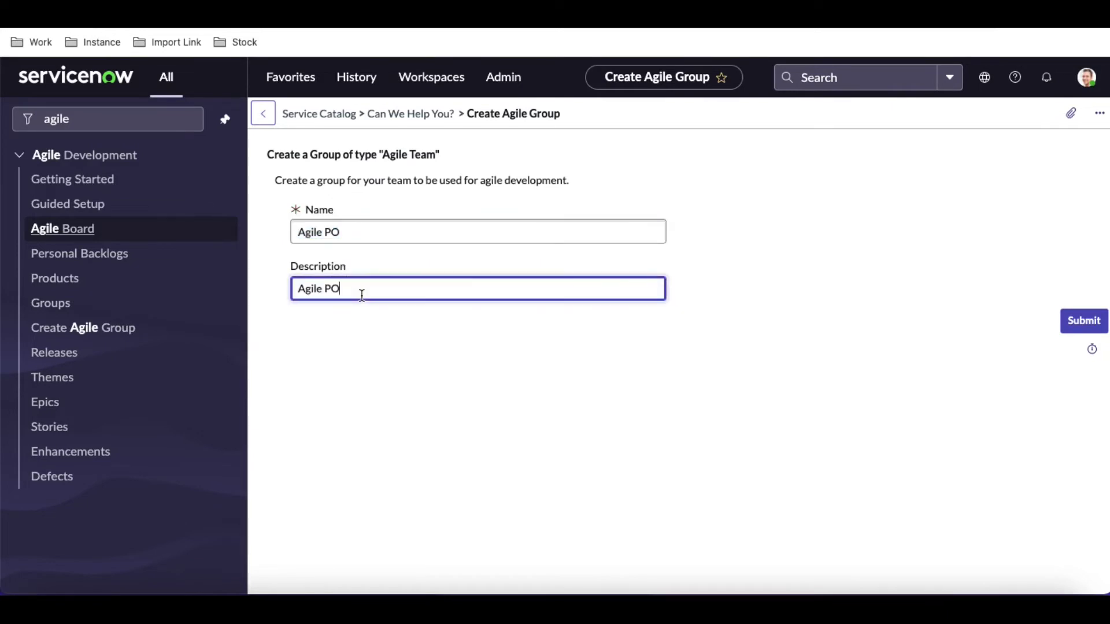
{"action": "left_click", "coordinate": [1089, 334]}
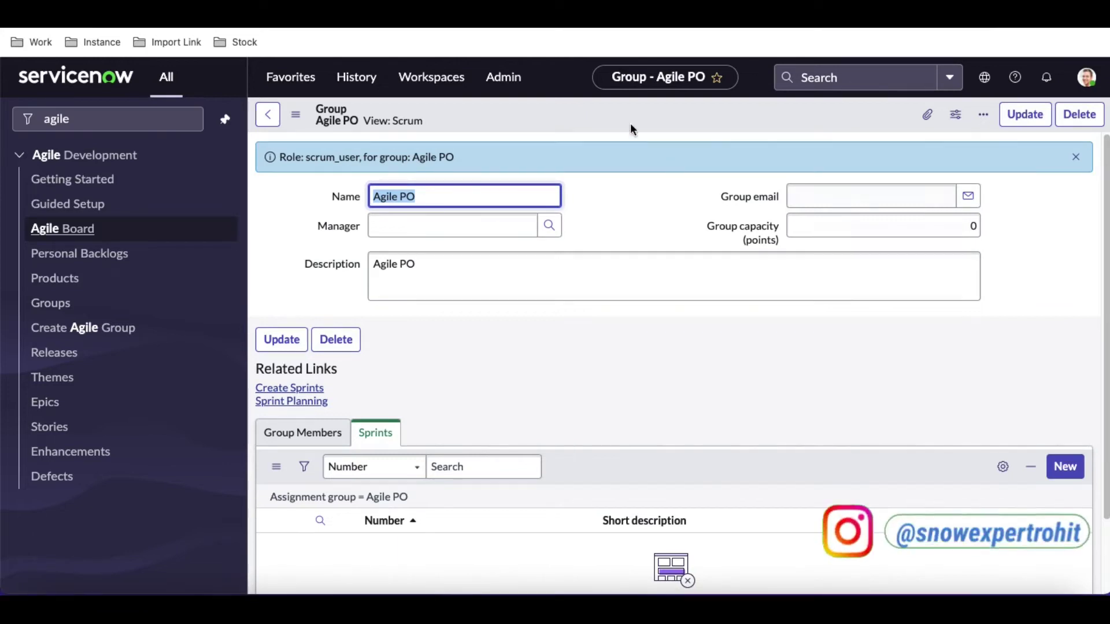
Switch the Agile PO group's form from the Scrum view to the one with roles and show its Roles list.
{"action": "left_click", "coordinate": [362, 121]}
{"action": "left_click", "coordinate": [387, 154]}
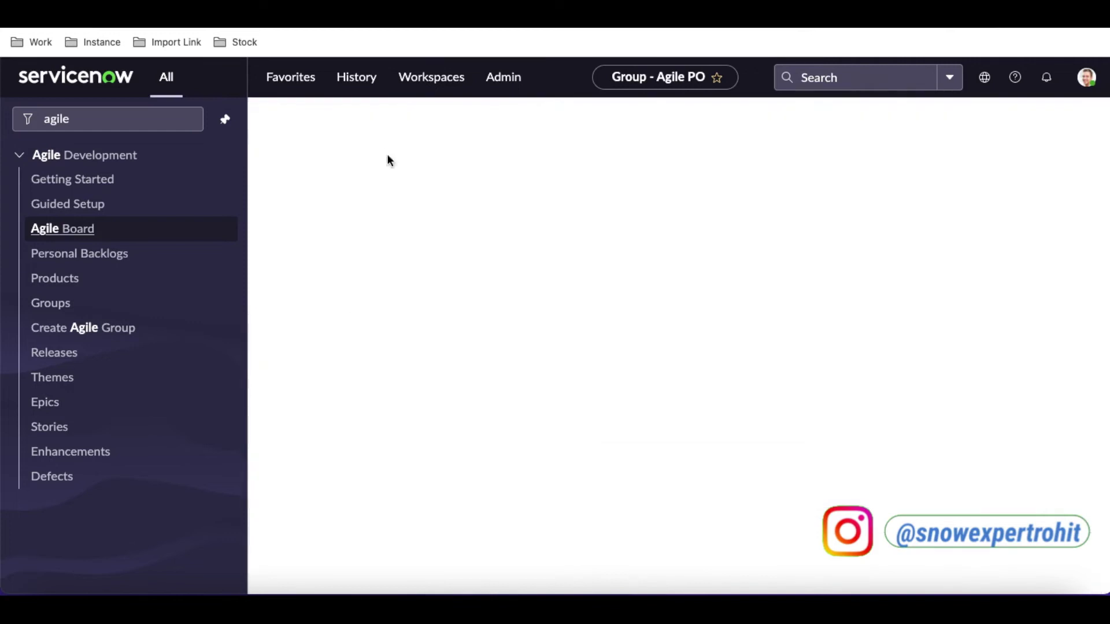
{"action": "left_click", "coordinate": [277, 341]}
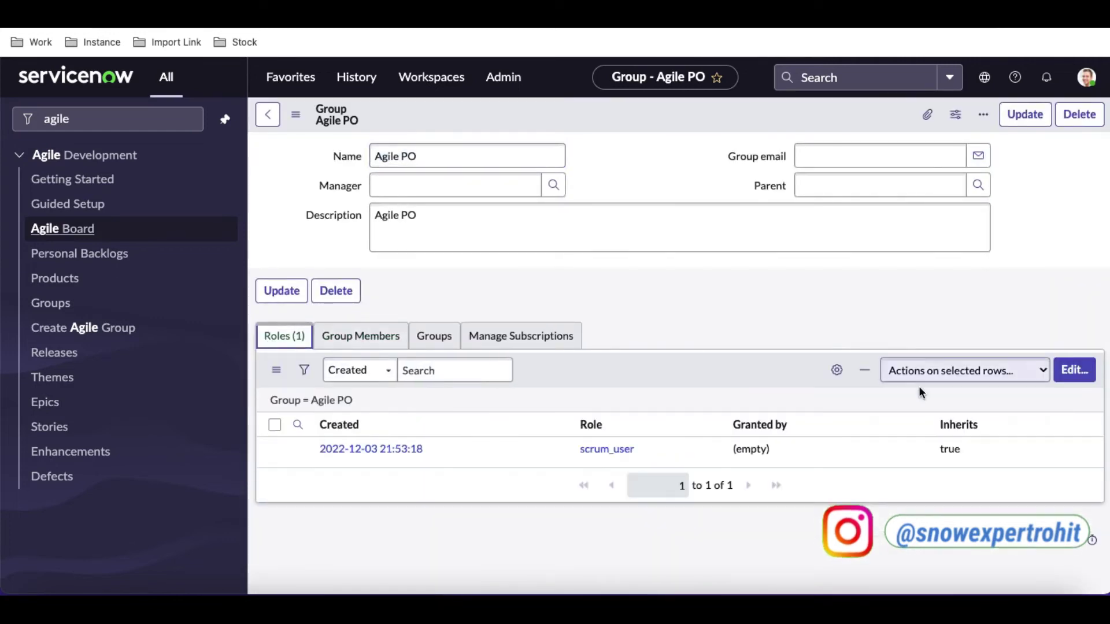
Add the scrum_product_owner role to the Agile PO group's roles and save.
{"action": "left_click", "coordinate": [1069, 373]}
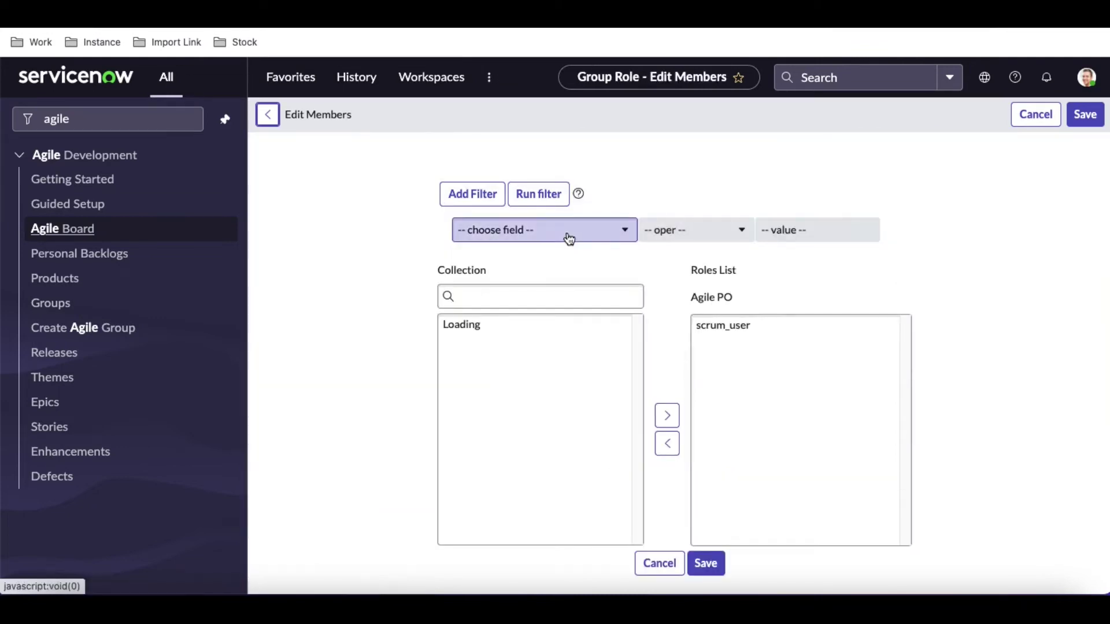
{"action": "left_click", "coordinate": [509, 296]}
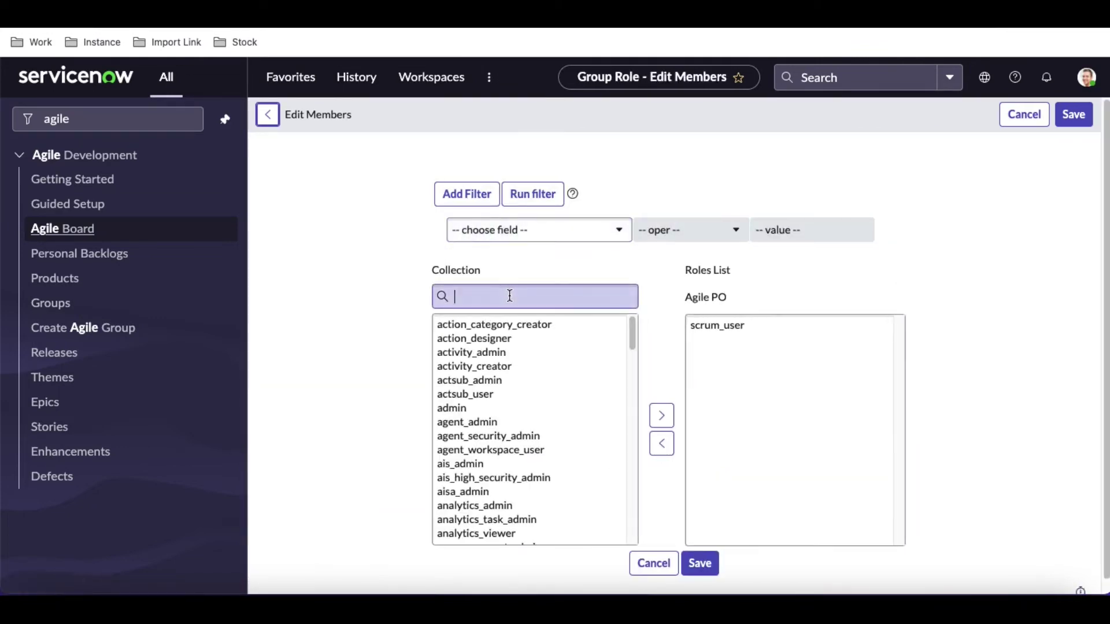
{"action": "type", "text": "prod"}
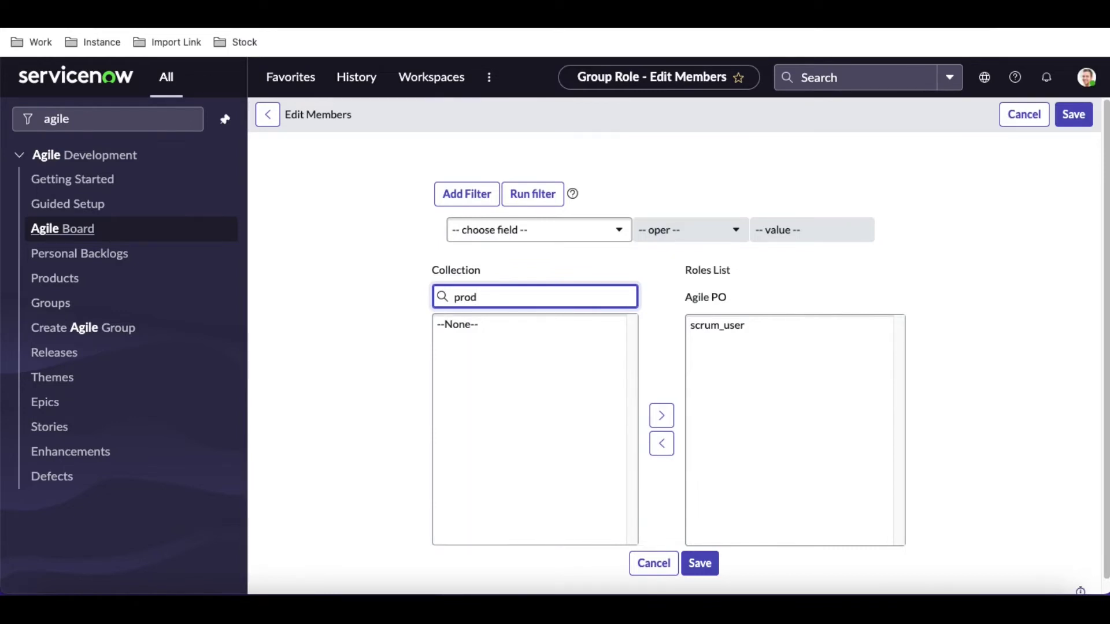
{"action": "key", "text": "BackSpace"}
{"action": "key", "text": "BackSpace"}
{"action": "key", "text": "BackSpace"}
{"action": "type", "text": "scrum"}
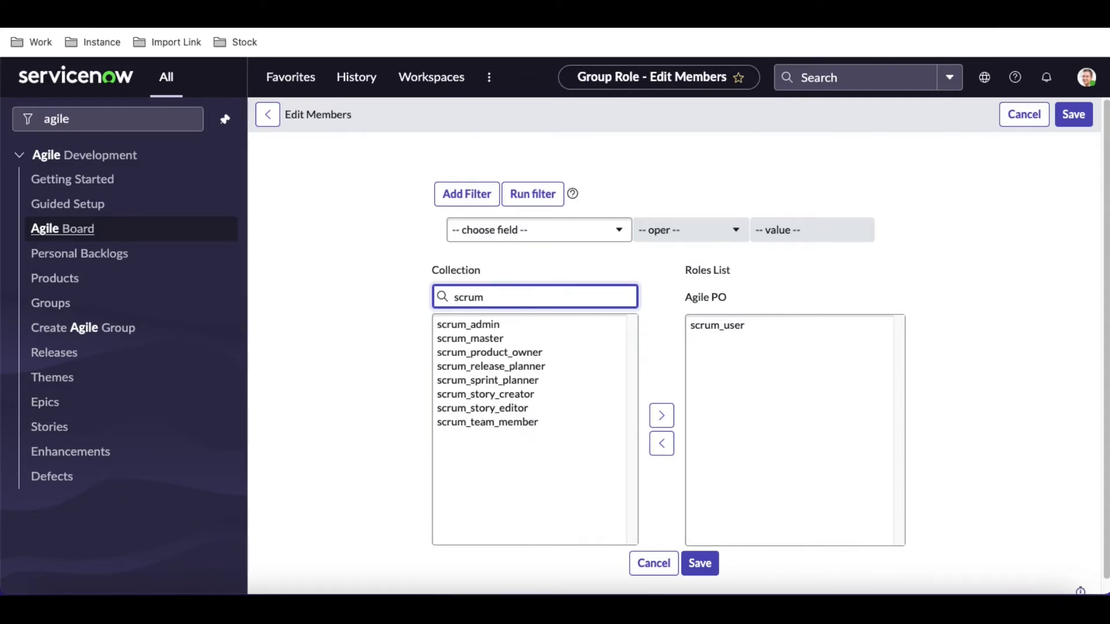
{"action": "left_click", "coordinate": [486, 352]}
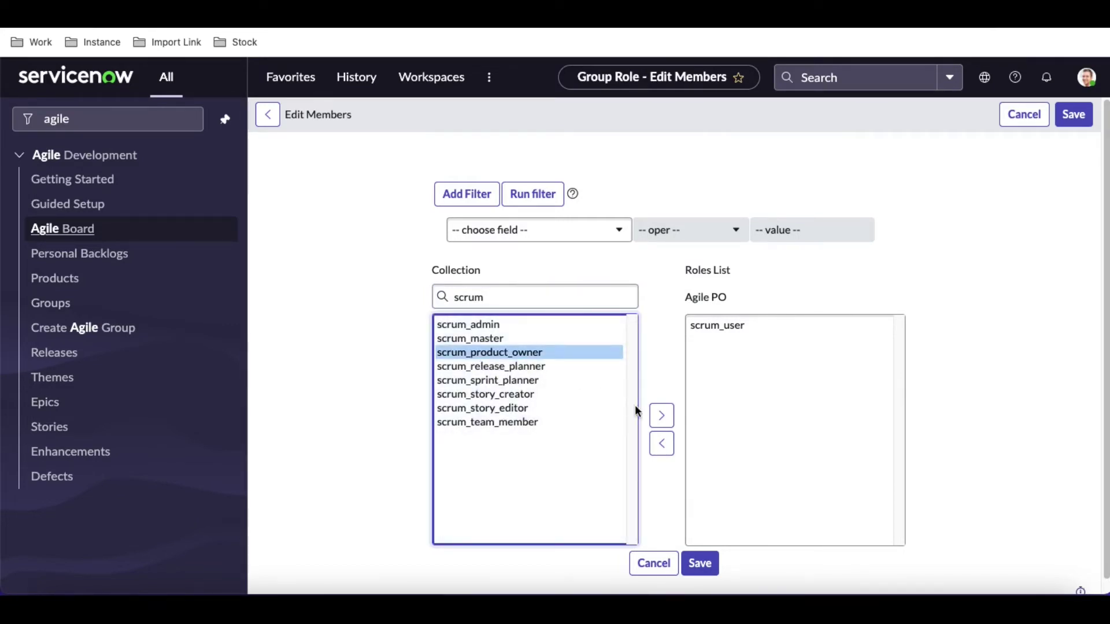
{"action": "left_click", "coordinate": [661, 416]}
{"action": "left_click", "coordinate": [701, 564]}
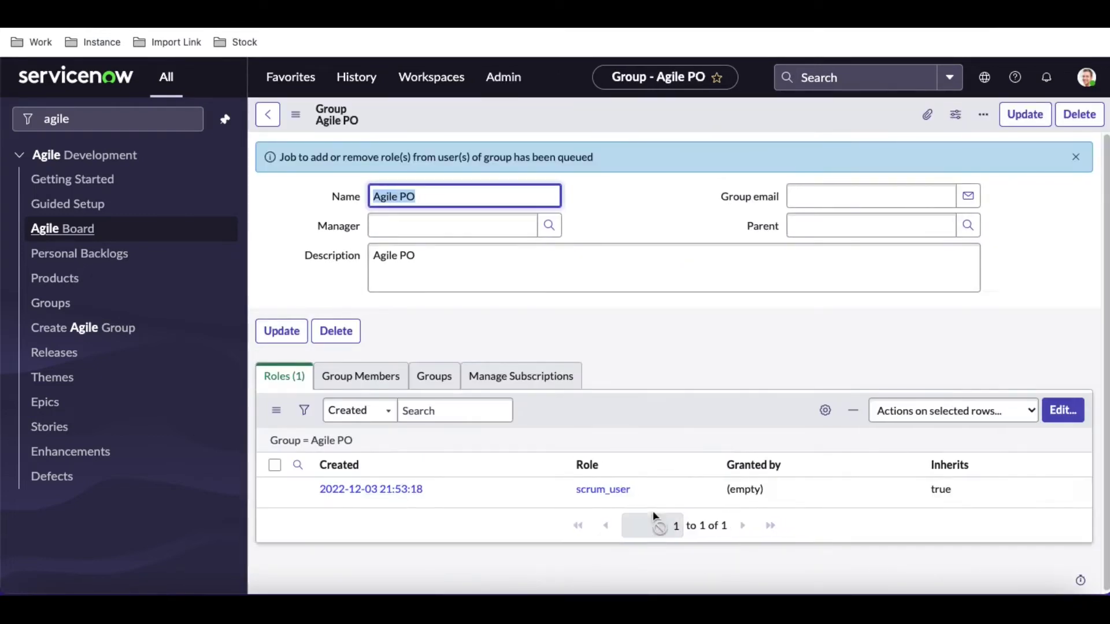
Add the Scrum Product Owner user to the Agile PO group's members and save.
{"action": "left_click", "coordinate": [403, 374]}
{"action": "left_click", "coordinate": [1065, 415]}
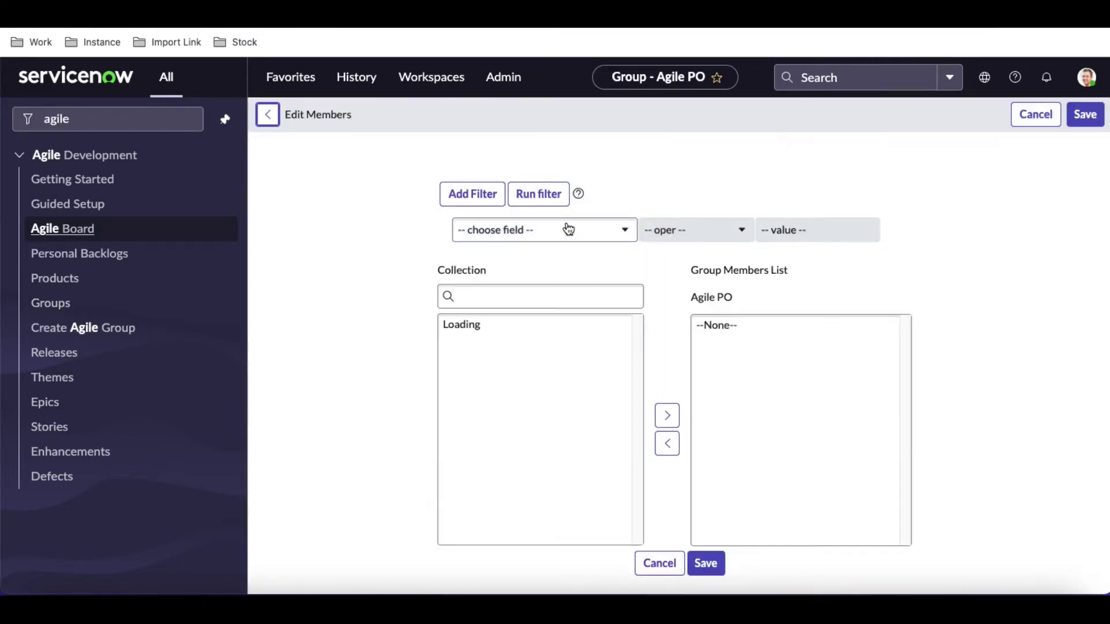
{"action": "left_click", "coordinate": [488, 296]}
{"action": "type", "text": "scrum p"}
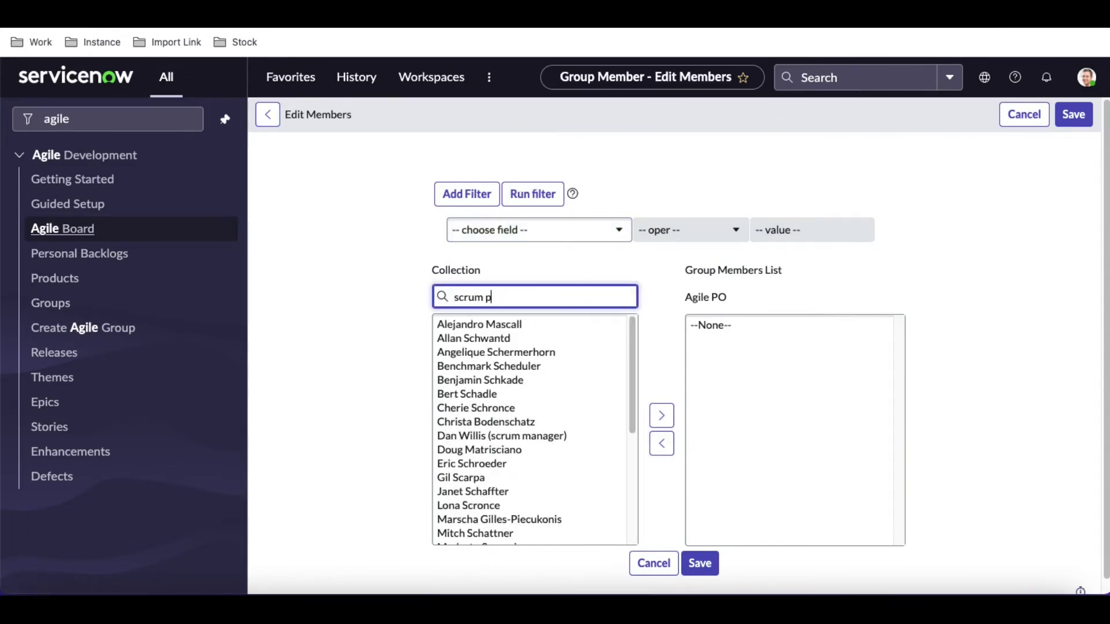
{"action": "left_click", "coordinate": [486, 325]}
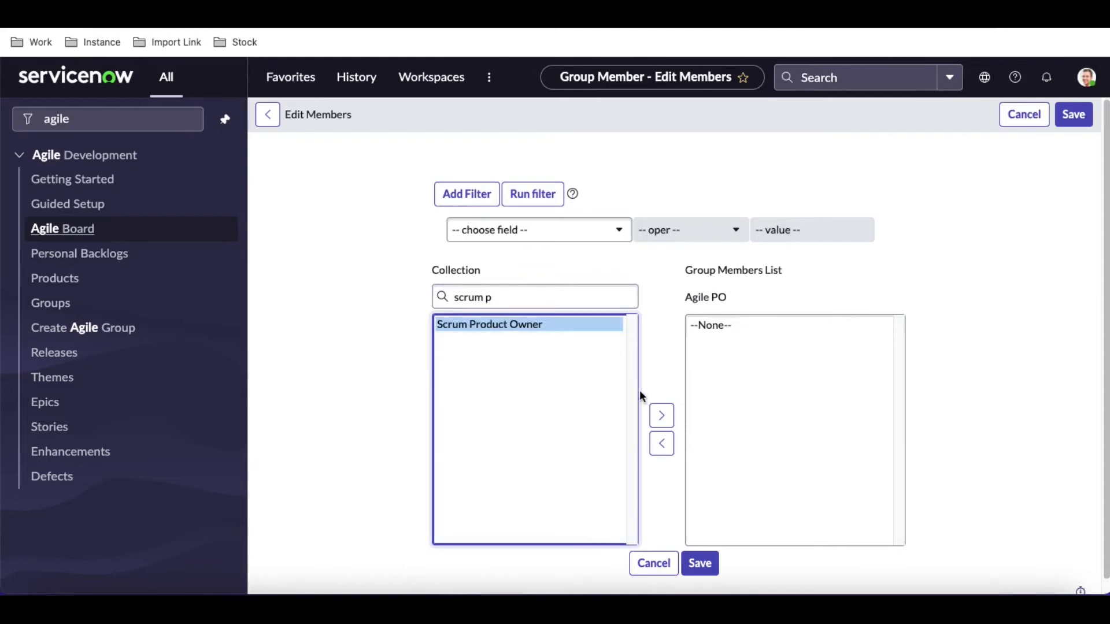
{"action": "left_click", "coordinate": [657, 416]}
{"action": "left_click", "coordinate": [697, 565]}
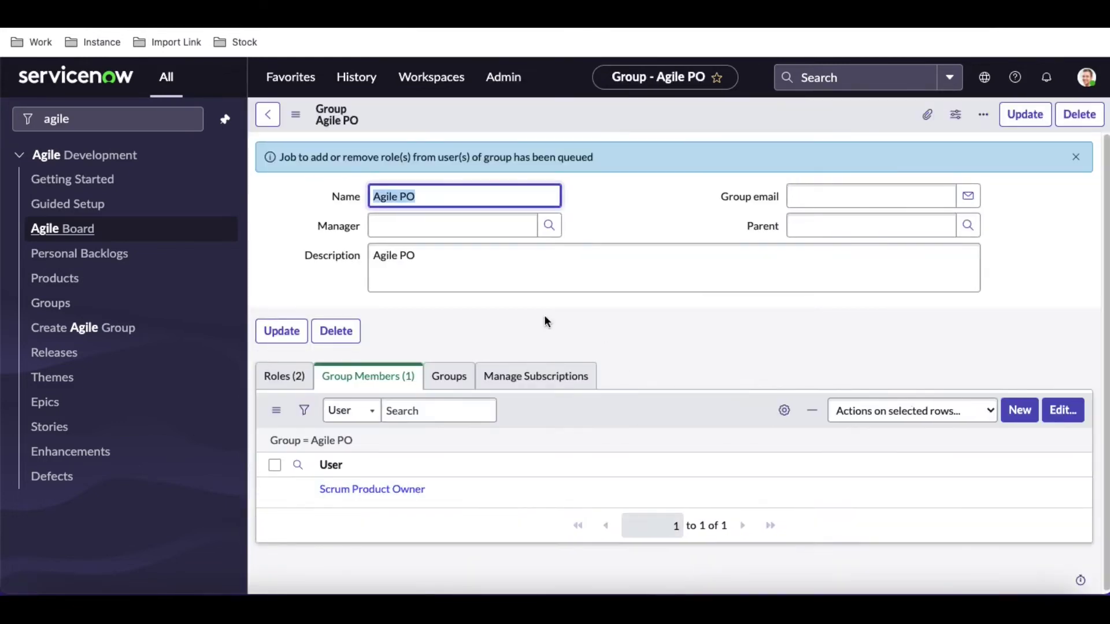
Impersonate the Scrum Product Owner user, reusing the name from the group's member list, and dismiss the welcome tour.
{"action": "left_click", "coordinate": [435, 495]}
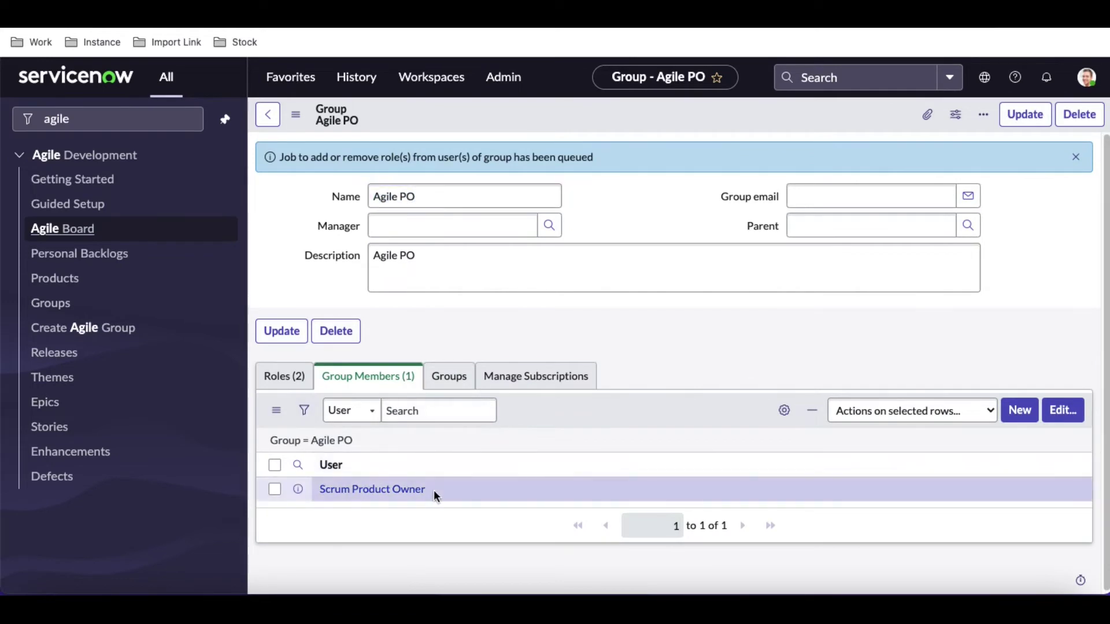
{"action": "double_click", "coordinate": [332, 489]}
{"action": "key", "text": "ctrl+c"}
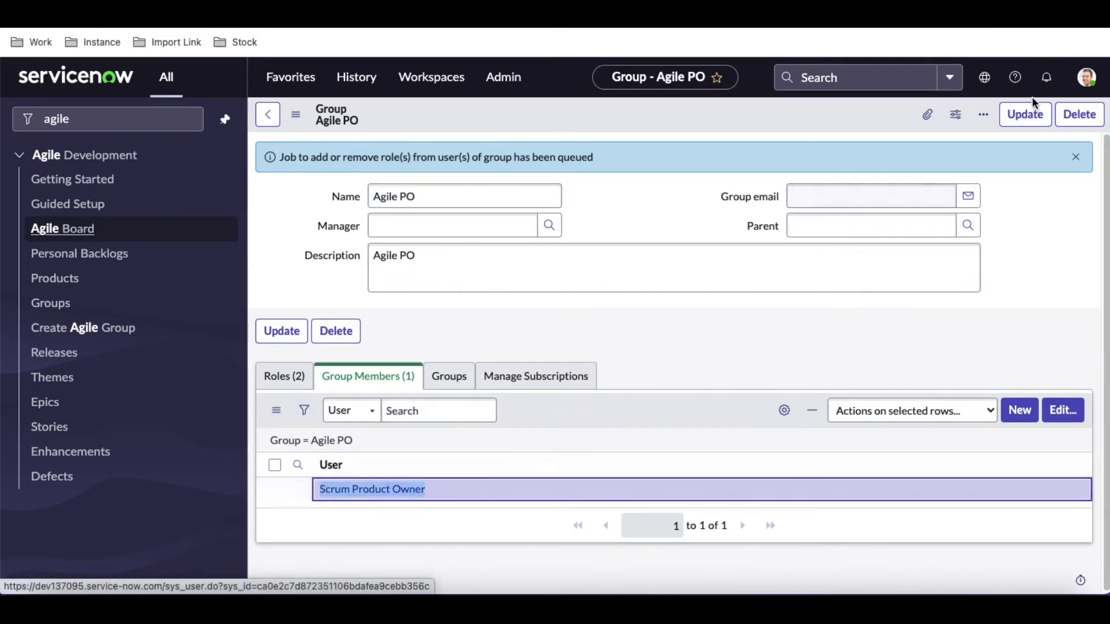
{"action": "left_click", "coordinate": [1084, 84]}
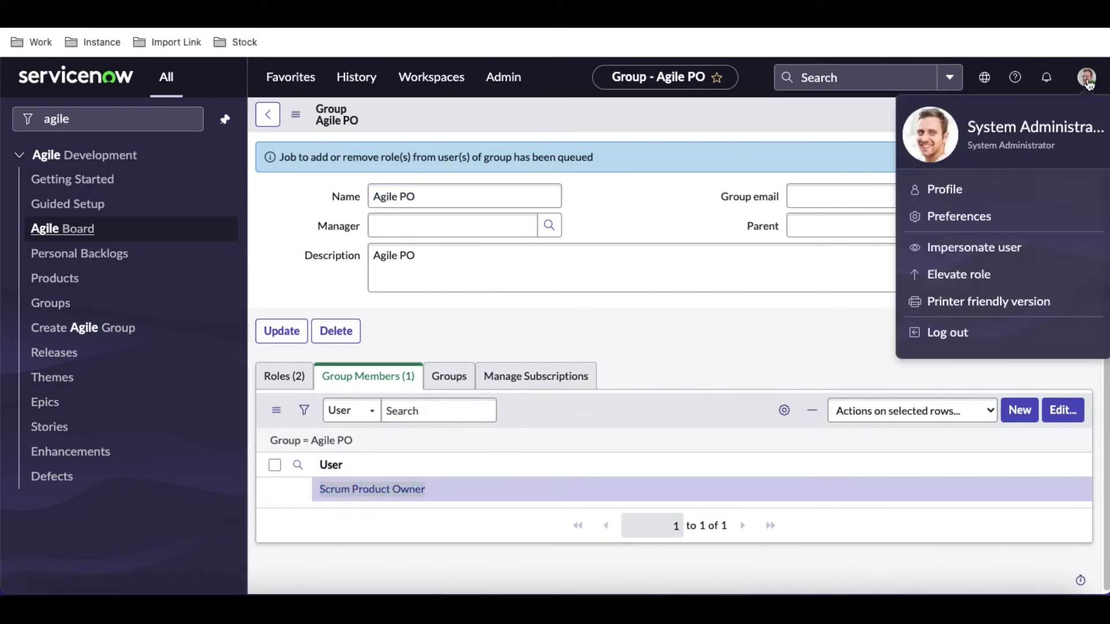
{"action": "left_click", "coordinate": [955, 254]}
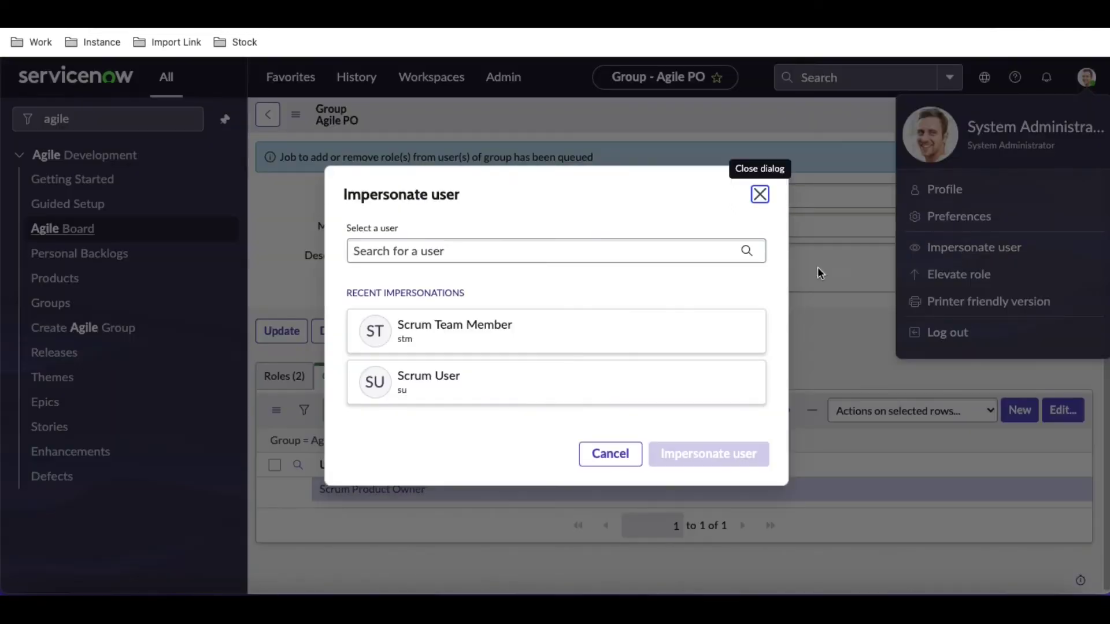
{"action": "left_click", "coordinate": [421, 249]}
{"action": "key", "text": "ctrl+v"}
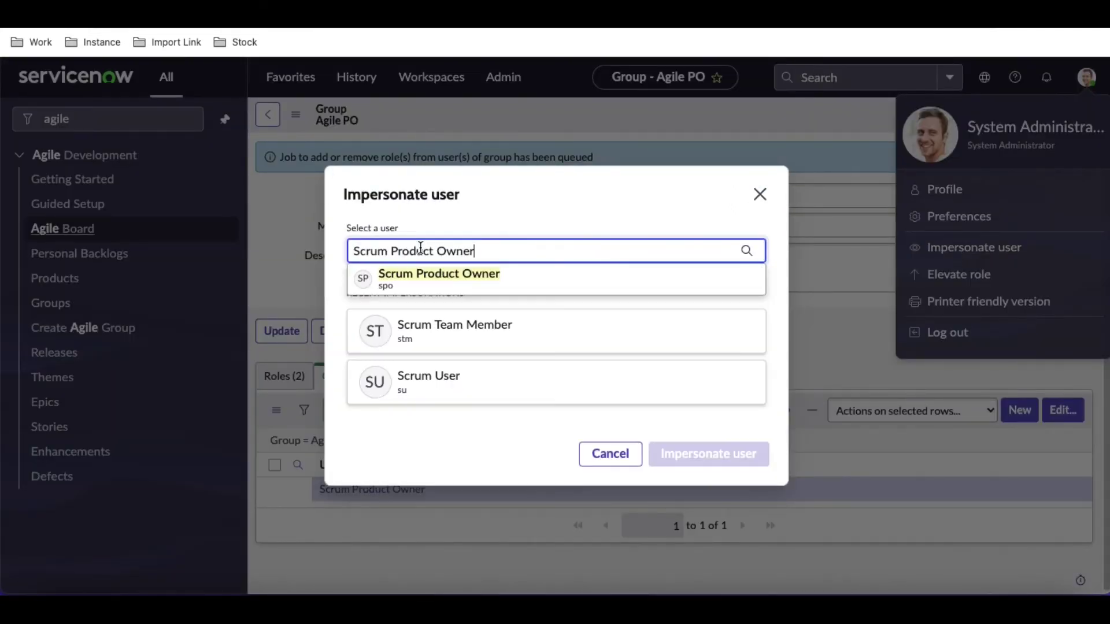
{"action": "left_click", "coordinate": [426, 278]}
{"action": "left_click", "coordinate": [704, 469]}
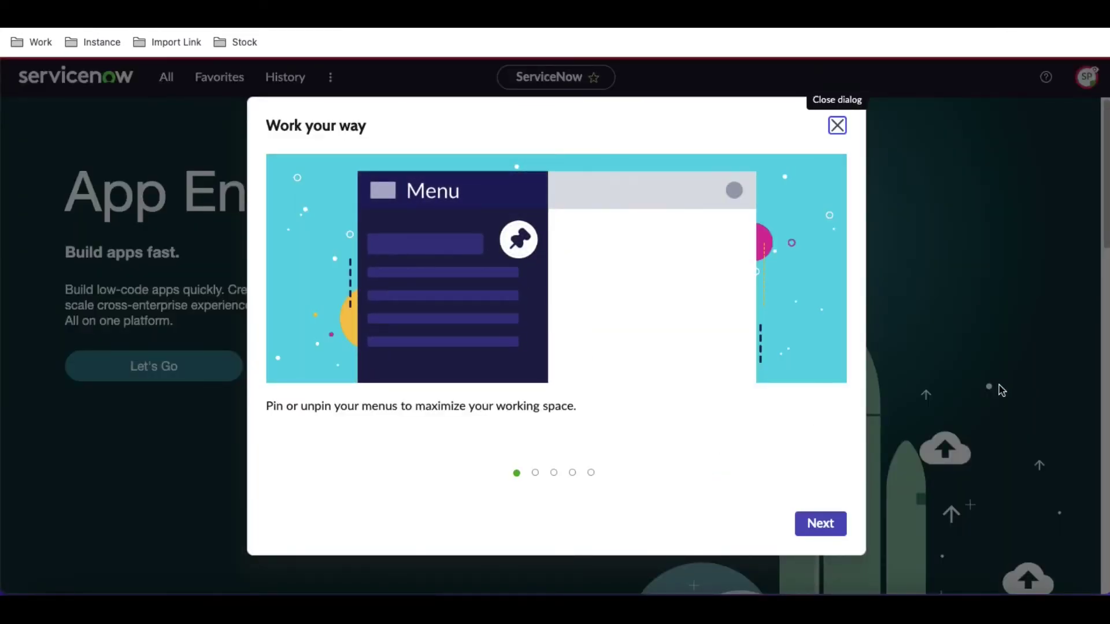
{"action": "left_click", "coordinate": [838, 126]}
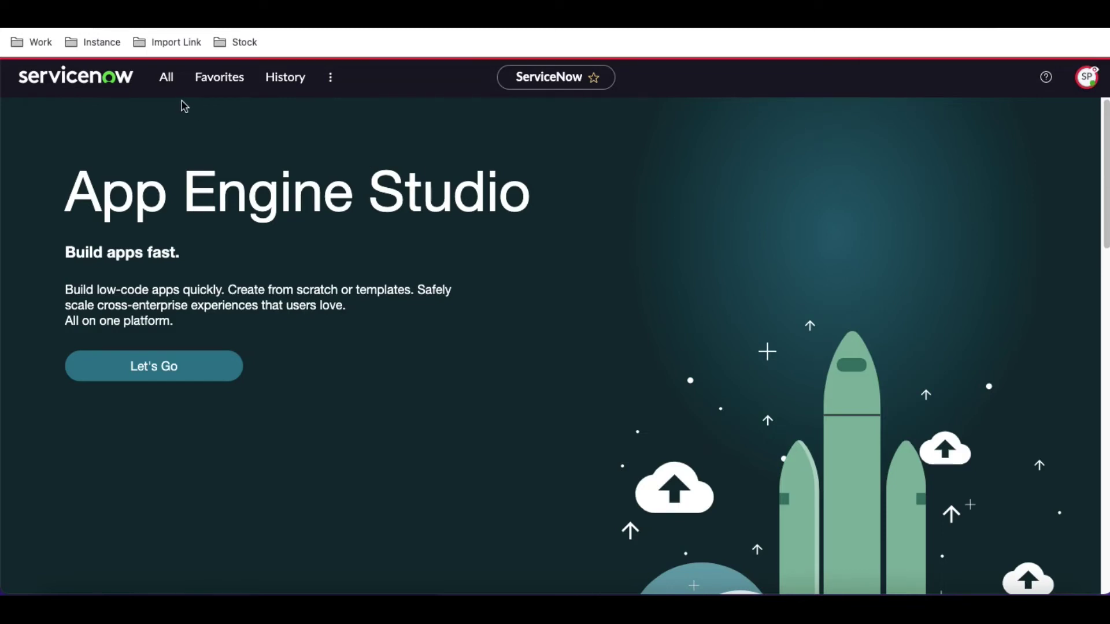
Filter the navigator for agile as the product owner and show the Products list.
{"action": "left_click", "coordinate": [174, 80]}
{"action": "left_click", "coordinate": [267, 119]}
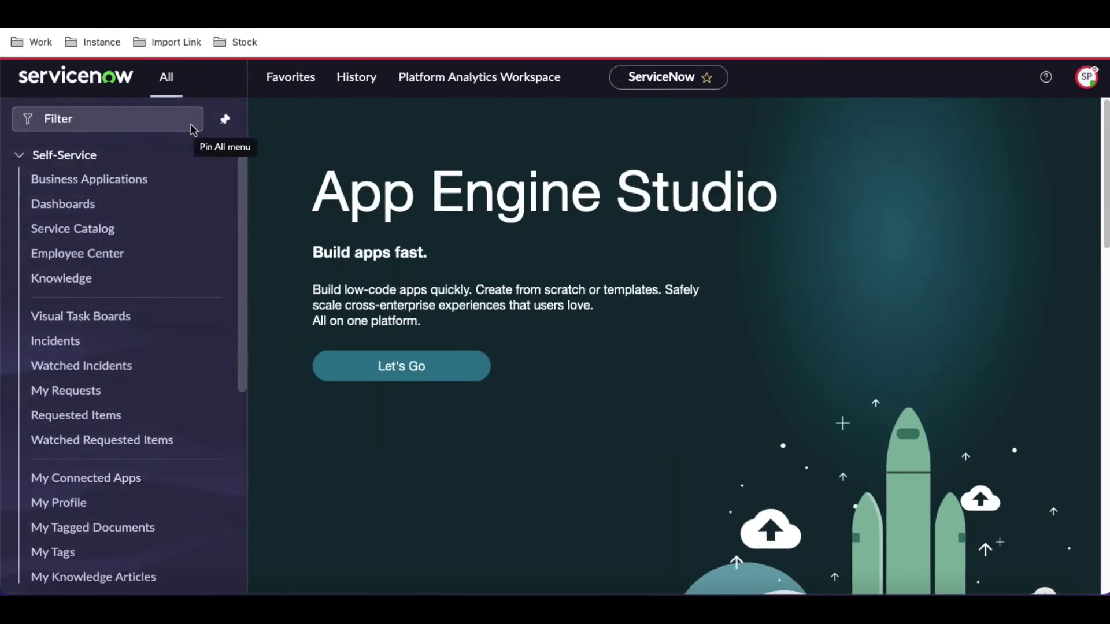
{"action": "left_click", "coordinate": [176, 121]}
{"action": "type", "text": "agile"}
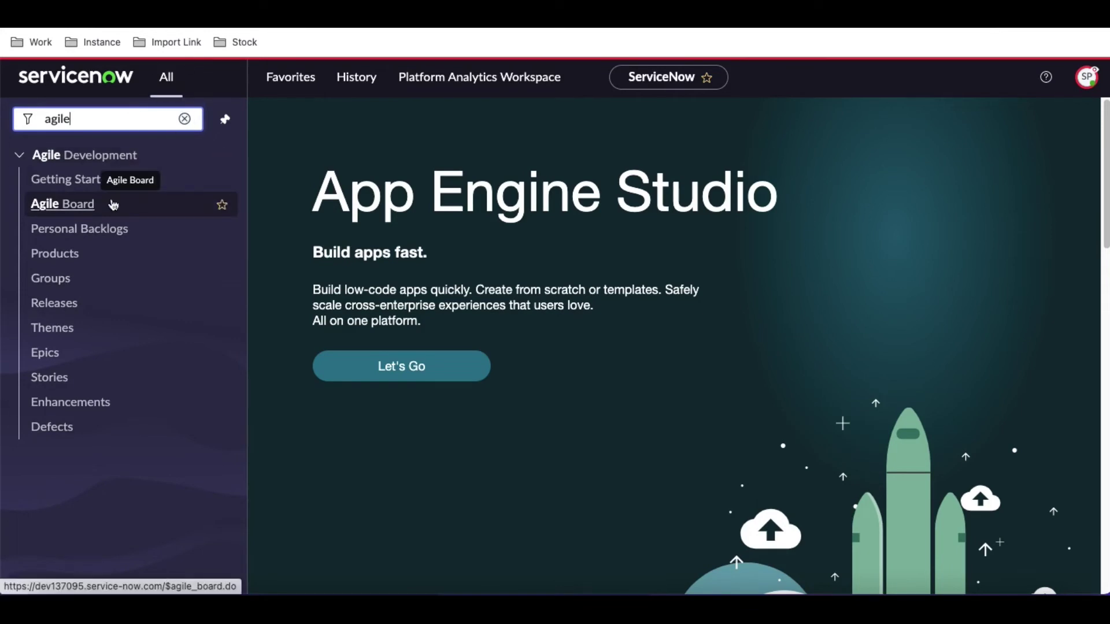
{"action": "left_click", "coordinate": [90, 258]}
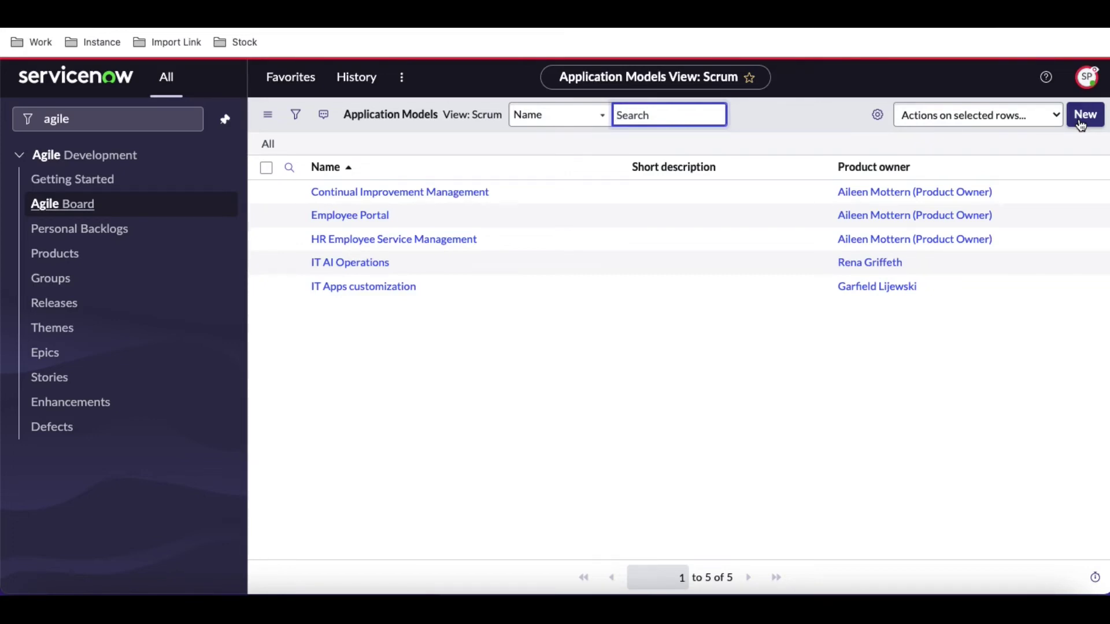
Inspect the HR Employee Service Management product's HR Implementation Release 1, its groups and stories, and view the list of agile groups.
{"action": "left_click", "coordinate": [404, 242]}
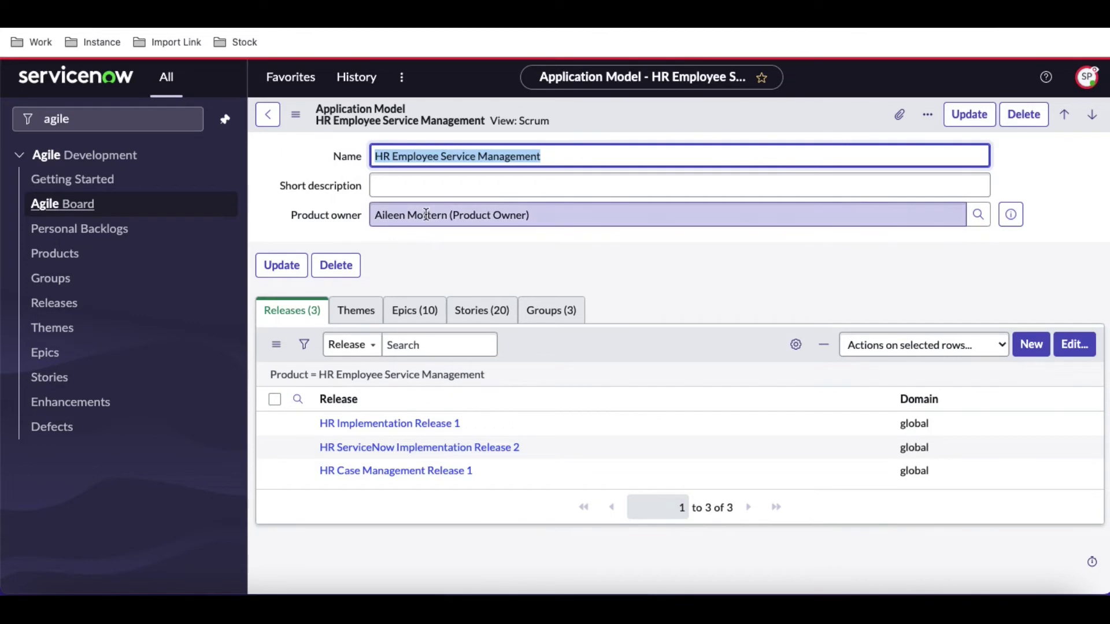
{"action": "left_click", "coordinate": [359, 429]}
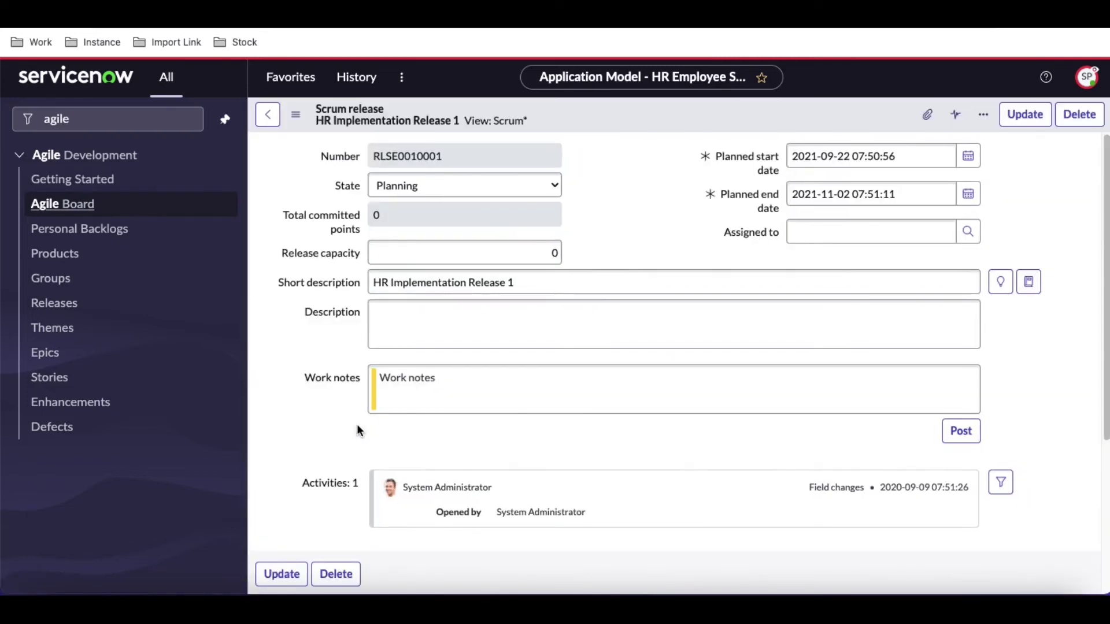
{"action": "scroll", "coordinate": [357, 431], "scroll_direction": "down", "scroll_amount": 5}
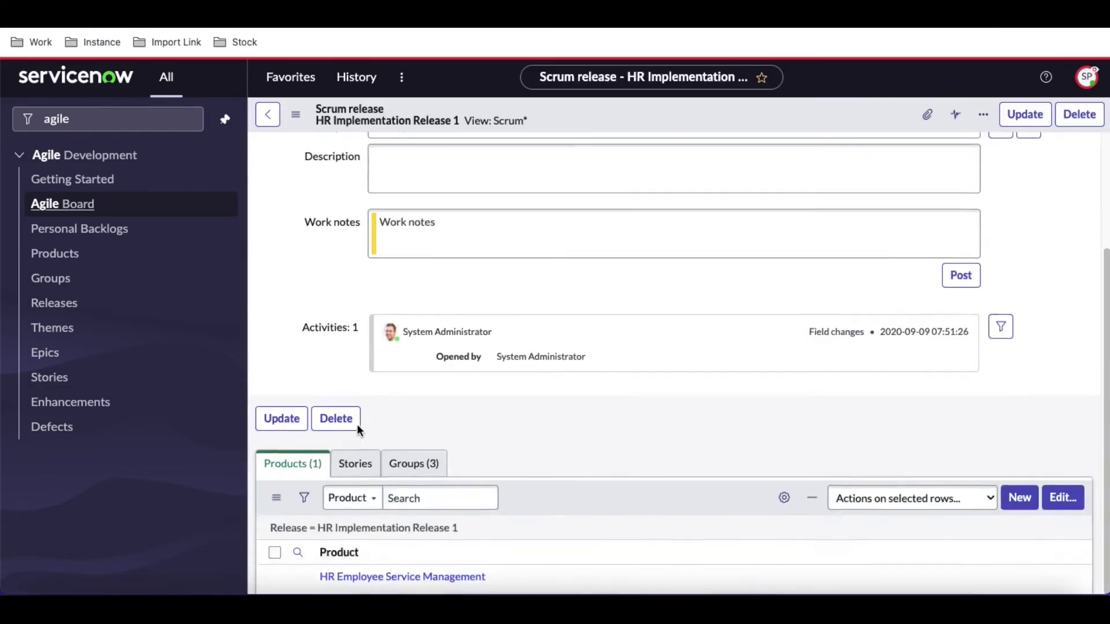
{"action": "left_click", "coordinate": [410, 376]}
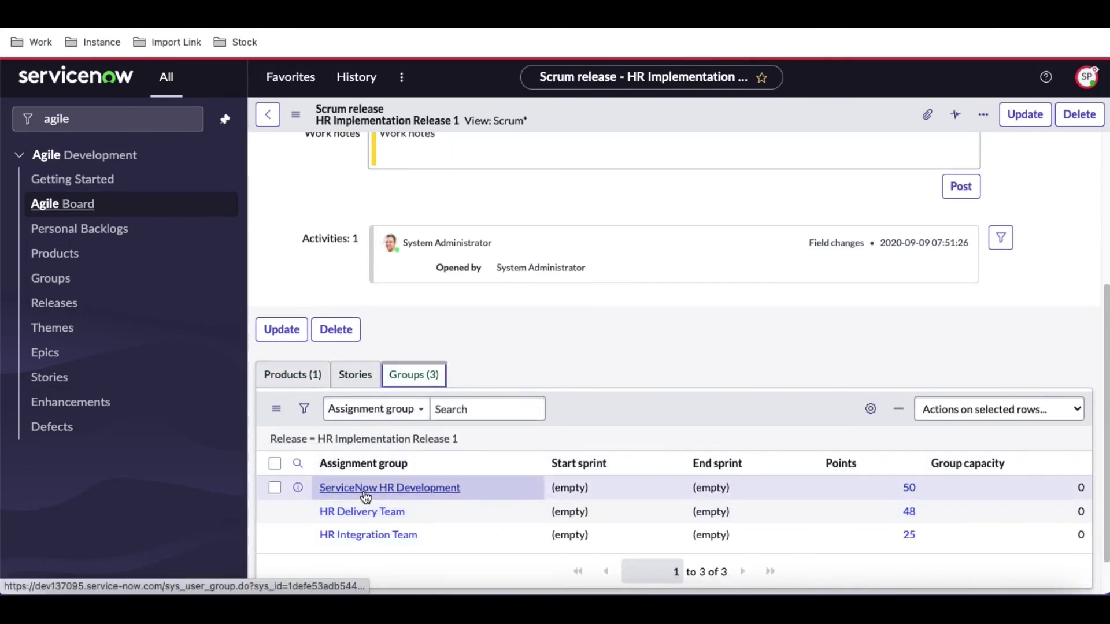
{"action": "left_click", "coordinate": [353, 382]}
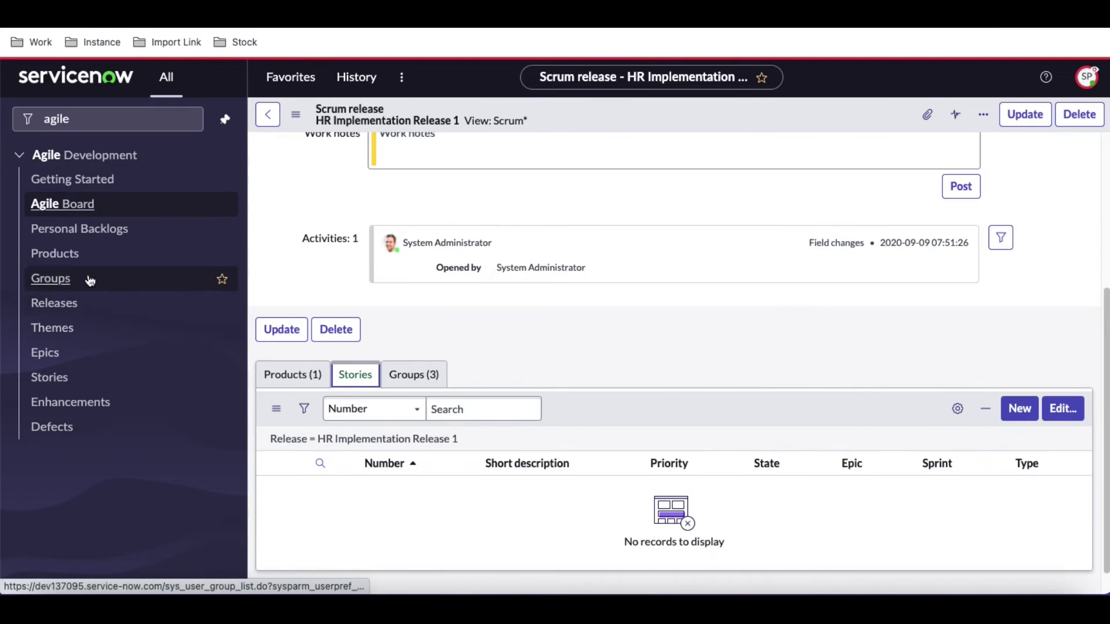
{"action": "left_click", "coordinate": [89, 281]}
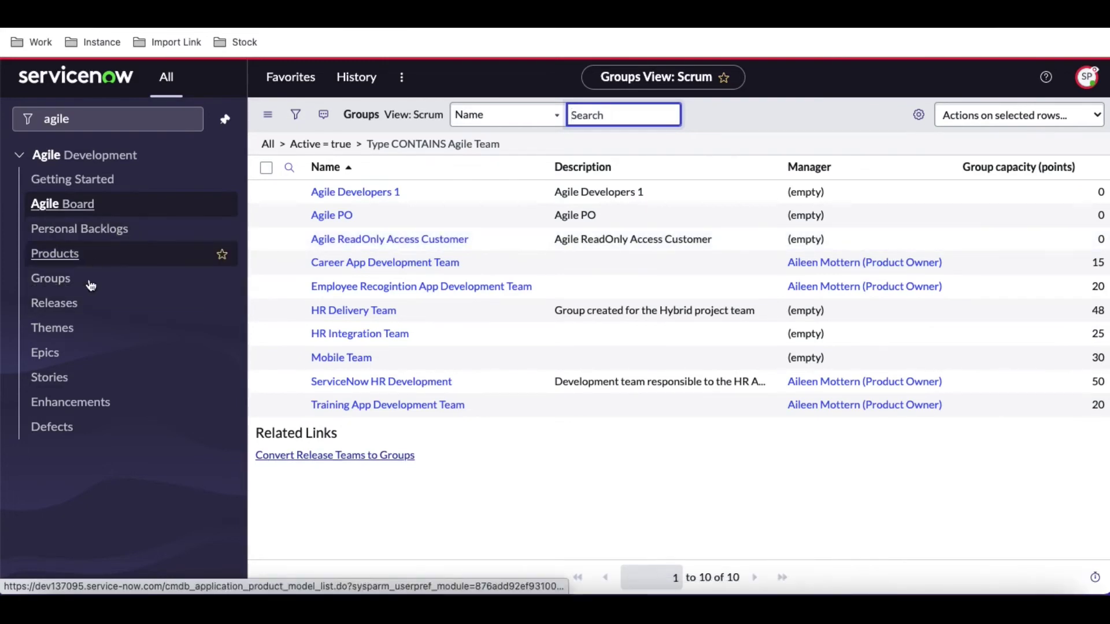
End the impersonation, filter the navigator for agile, and open the Create Agile Group form.
{"action": "left_click", "coordinate": [1086, 77]}
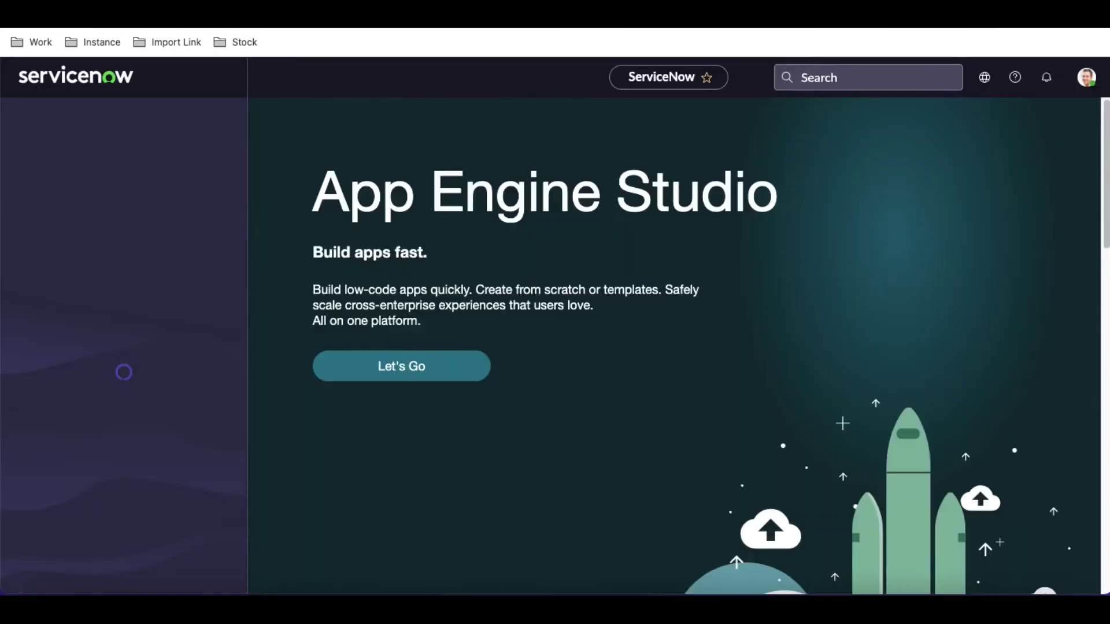
{"action": "left_click", "coordinate": [153, 116]}
{"action": "type", "text": "agile"}
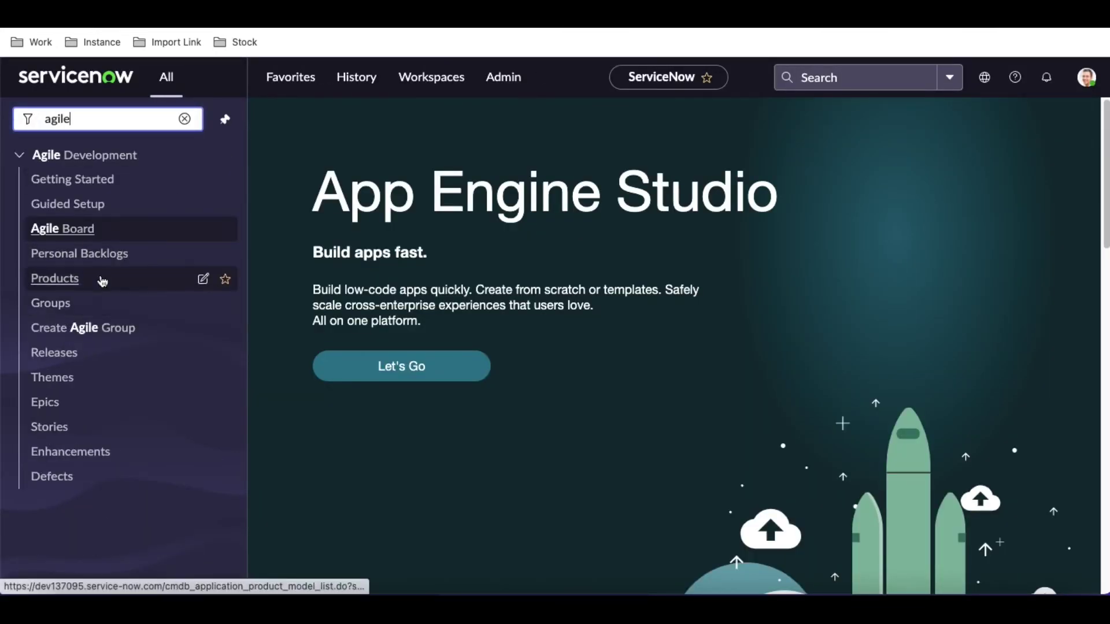
{"action": "left_click", "coordinate": [81, 344]}
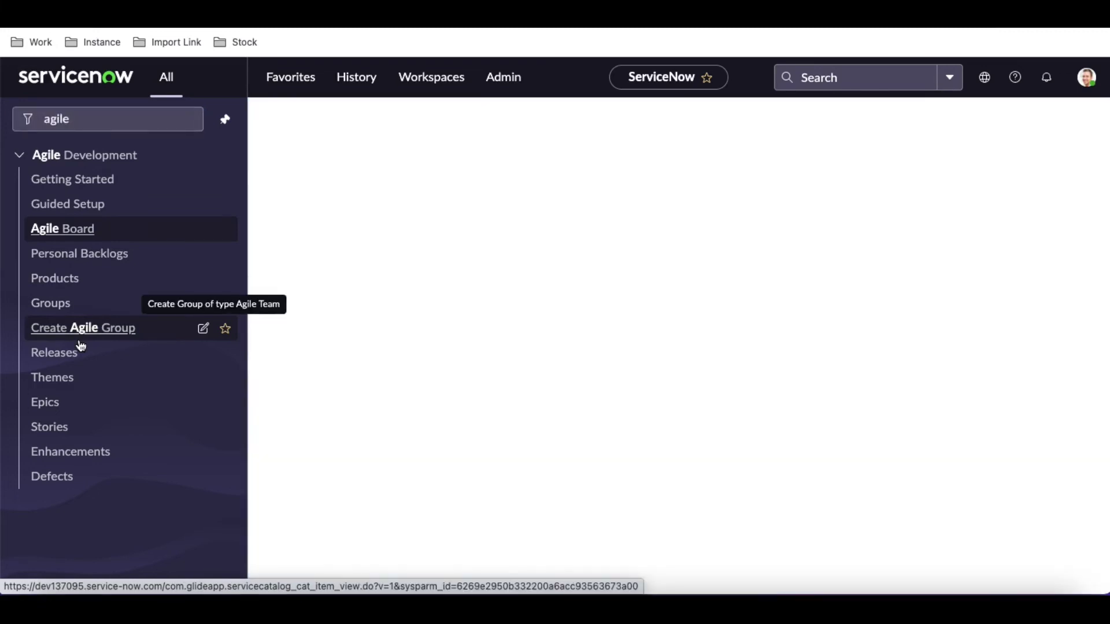
Name the new agile group Agile Scrum Master, reuse that name as its description, and submit it.
{"action": "type", "text": "Agiel"}
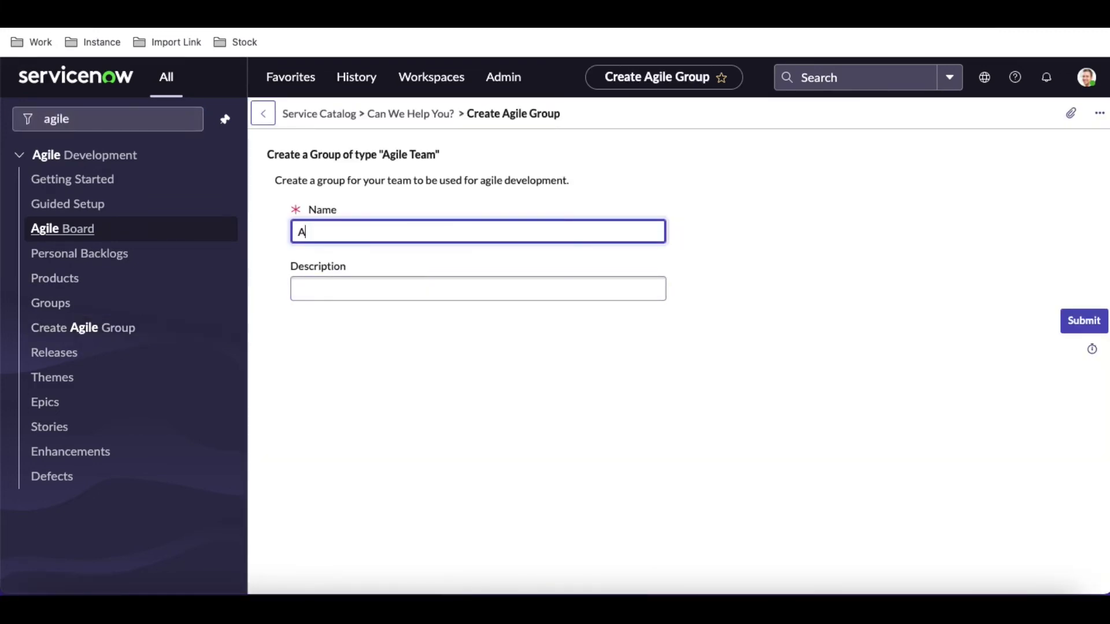
{"action": "key", "text": "BackSpace"}
{"action": "type", "text": "le S"}
{"action": "type", "text": "criu"}
{"action": "type", "text": "um Master"}
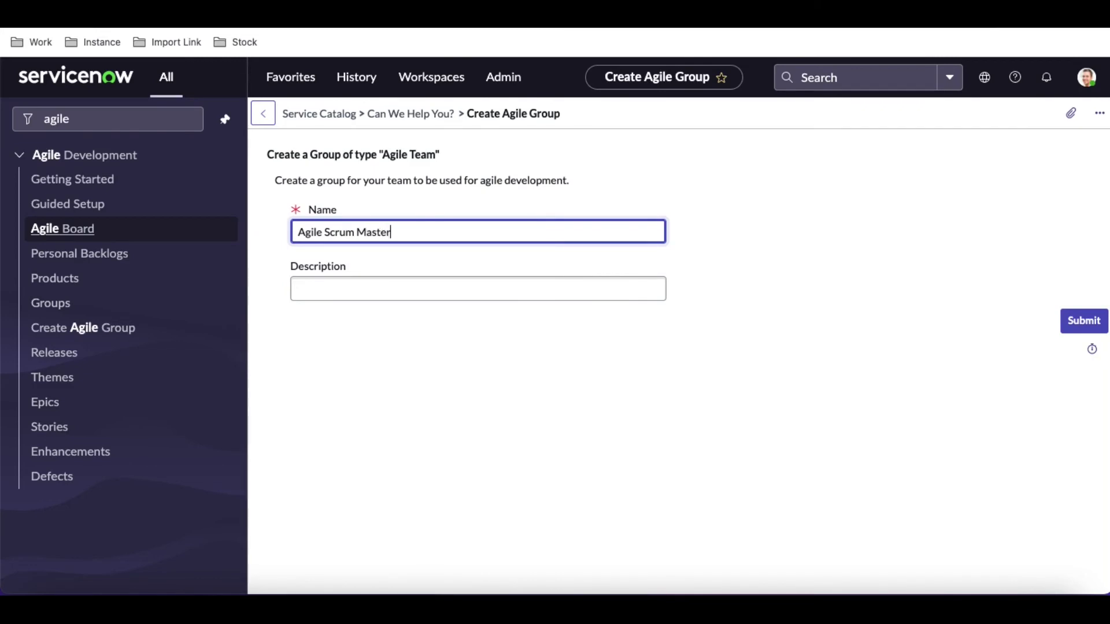
{"action": "key", "text": "ctrl+a"}
{"action": "key", "text": "ctrl+c"}
{"action": "key", "text": "Tab"}
{"action": "key", "text": "ctrl+v"}
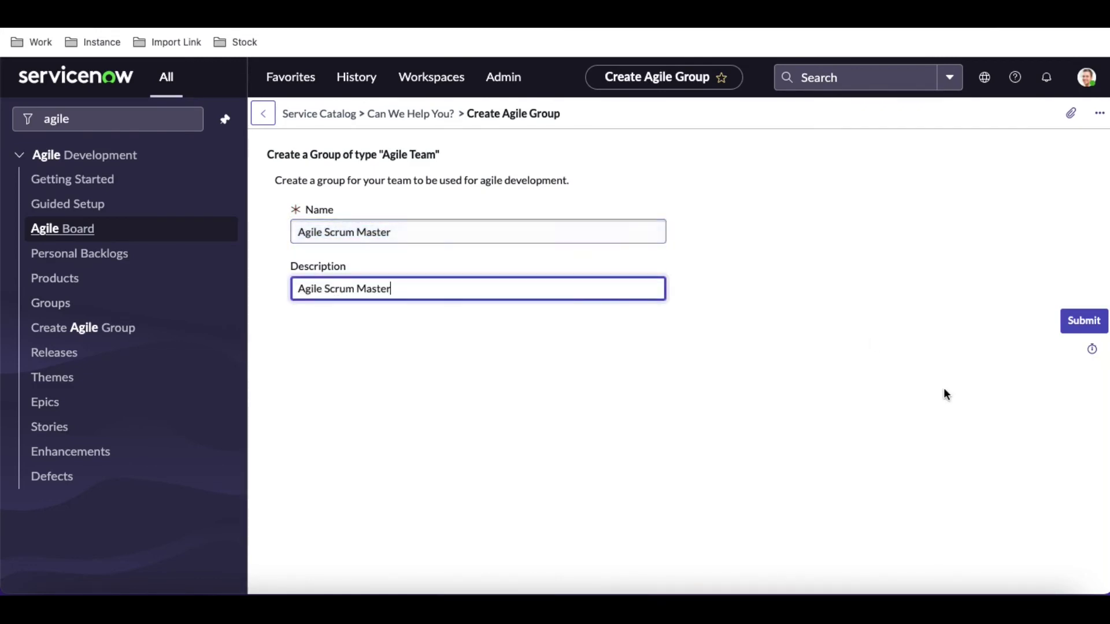
{"action": "left_click", "coordinate": [1070, 324]}
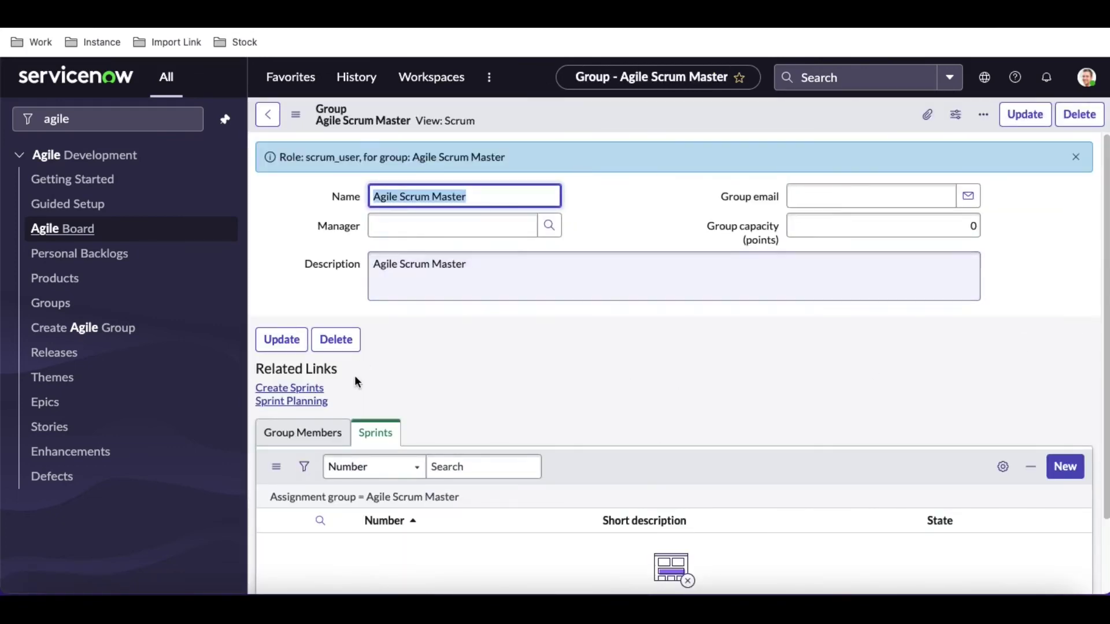
Switch the Agile Scrum Master group's form to the Default view and show its Roles list.
{"action": "left_click", "coordinate": [384, 120]}
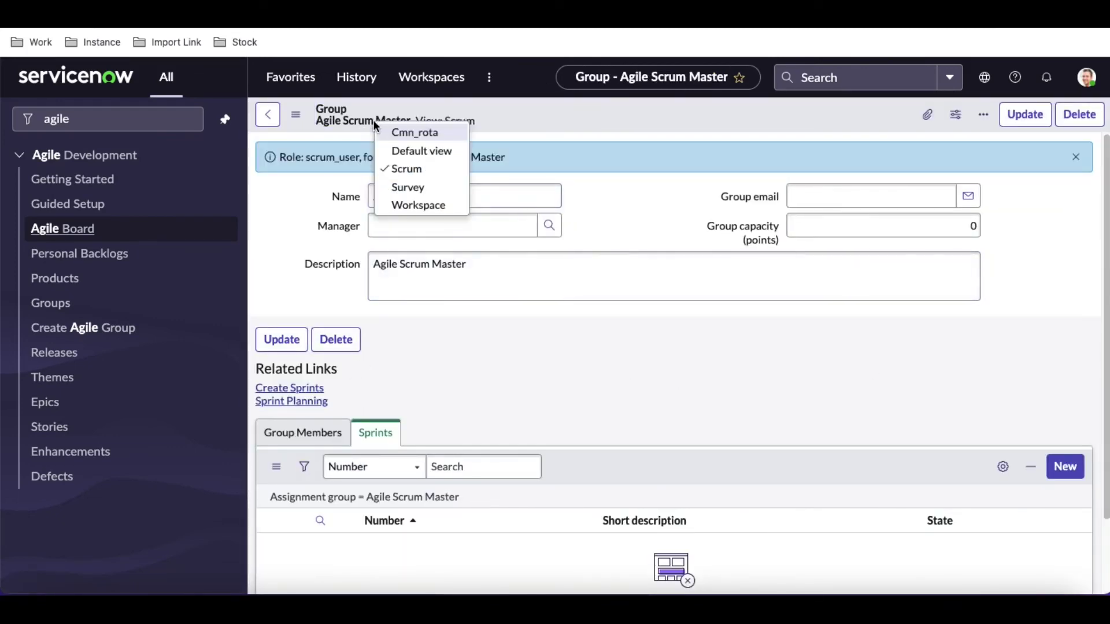
{"action": "left_click", "coordinate": [393, 151]}
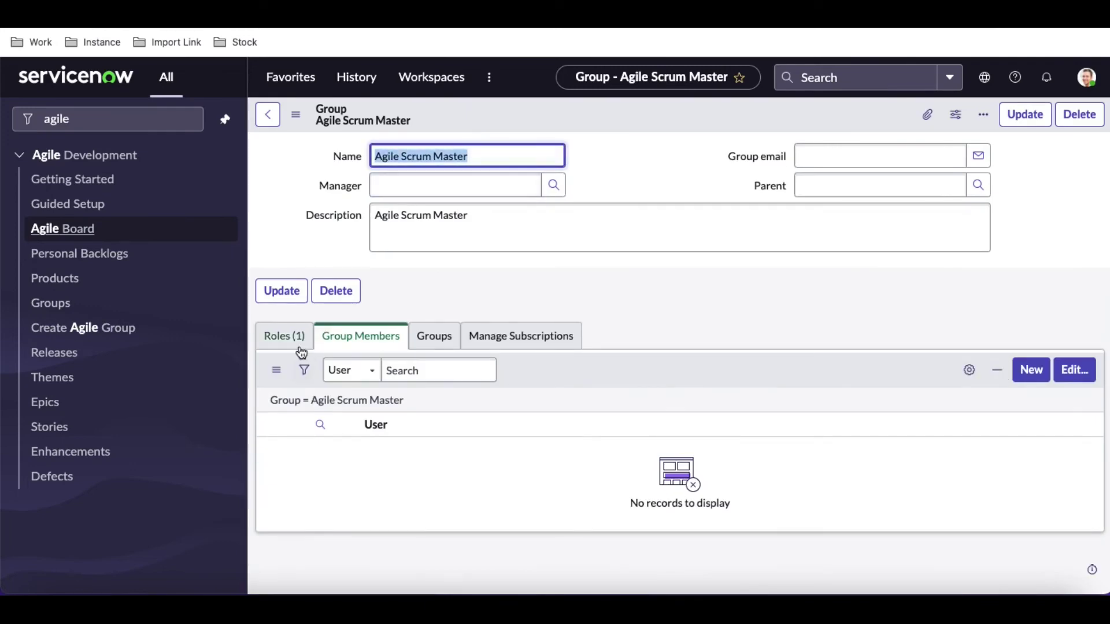
{"action": "left_click", "coordinate": [300, 346]}
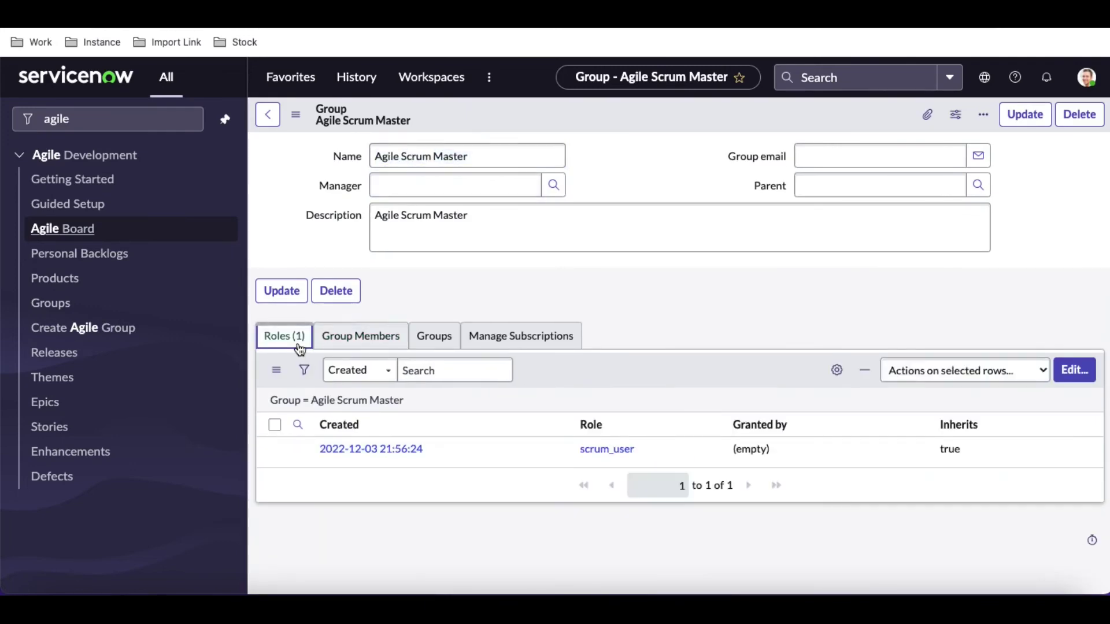
Add the scrum_master role to the Agile Scrum Master group's roles and save.
{"action": "left_click", "coordinate": [1067, 373]}
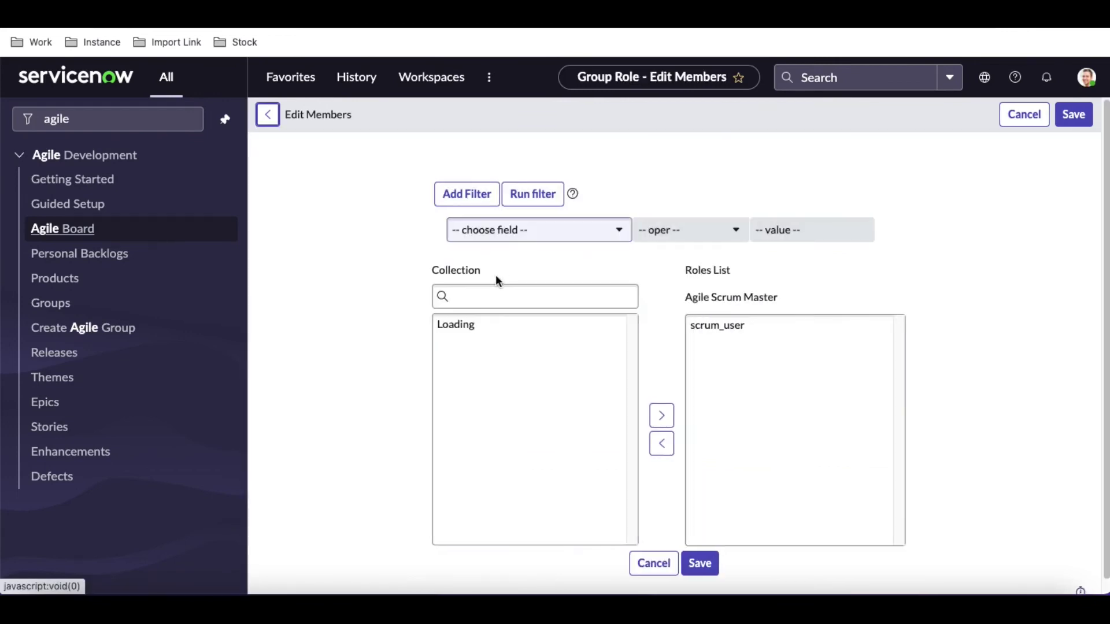
{"action": "left_click", "coordinate": [478, 302]}
{"action": "type", "text": "scrum "}
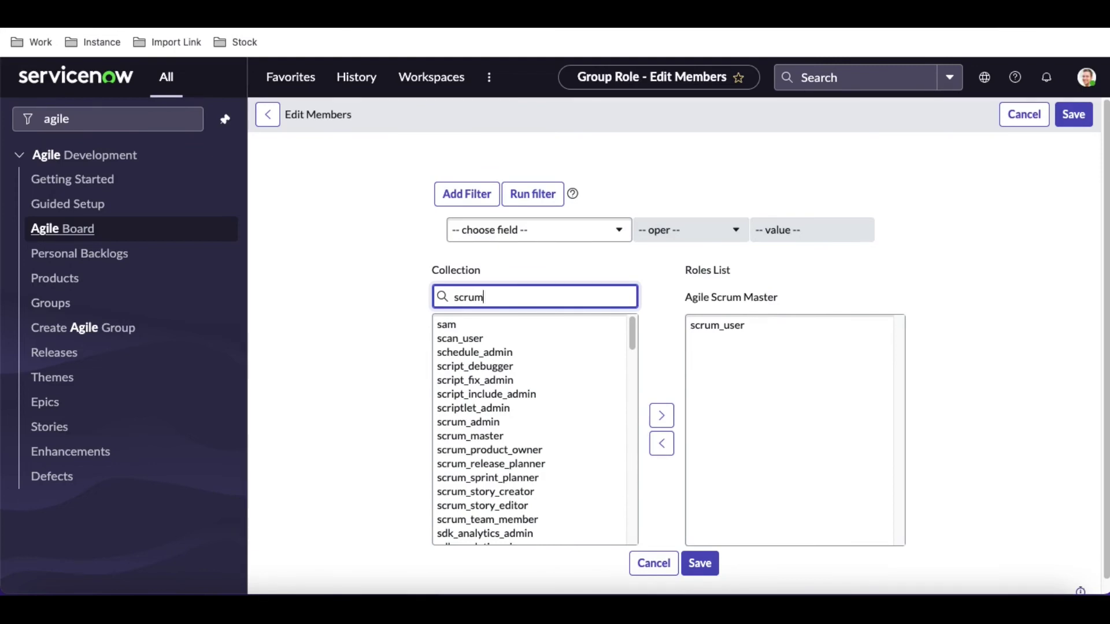
{"action": "type", "text": "_mas"}
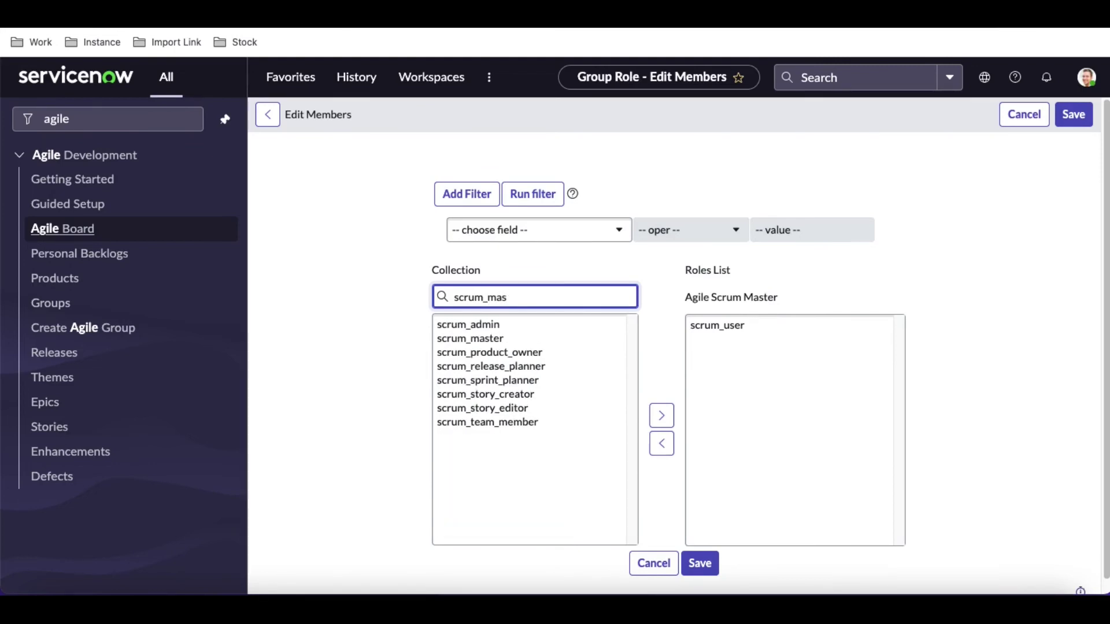
{"action": "left_click", "coordinate": [493, 326]}
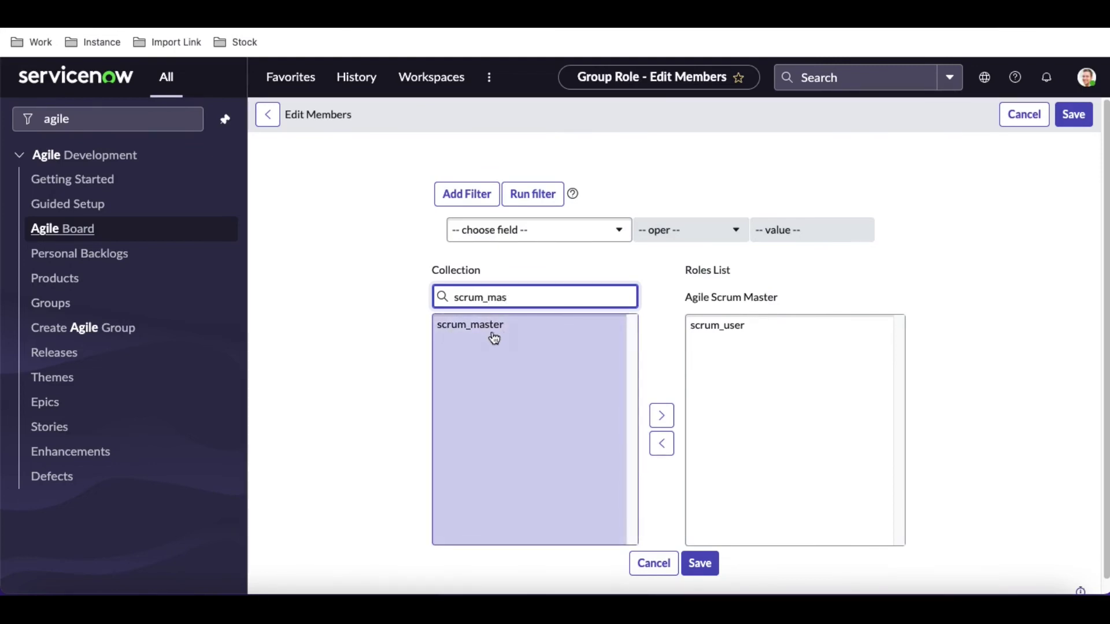
{"action": "left_click", "coordinate": [663, 427]}
{"action": "left_click", "coordinate": [713, 568]}
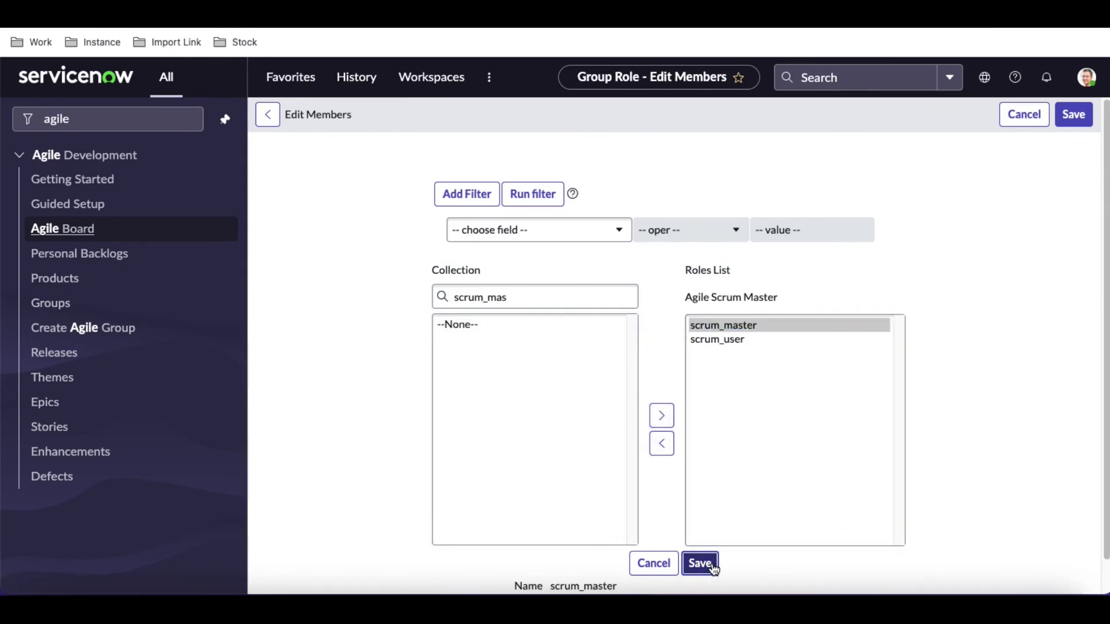
Add the Scrum Master user to the Agile Scrum Master group's members and save.
{"action": "left_click", "coordinate": [361, 376]}
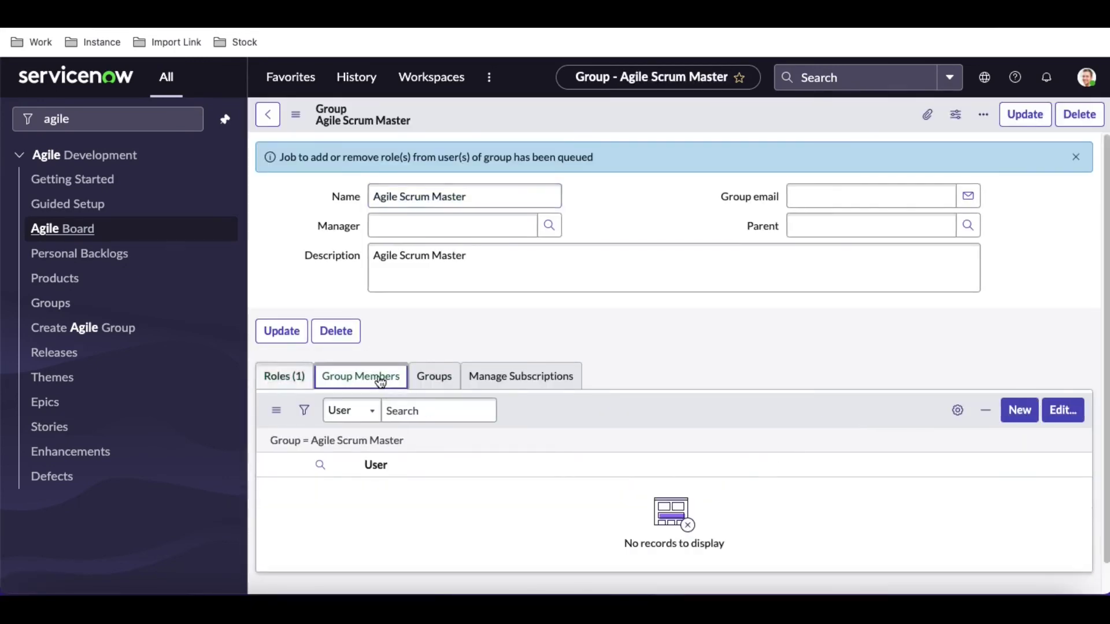
{"action": "left_click", "coordinate": [1071, 418]}
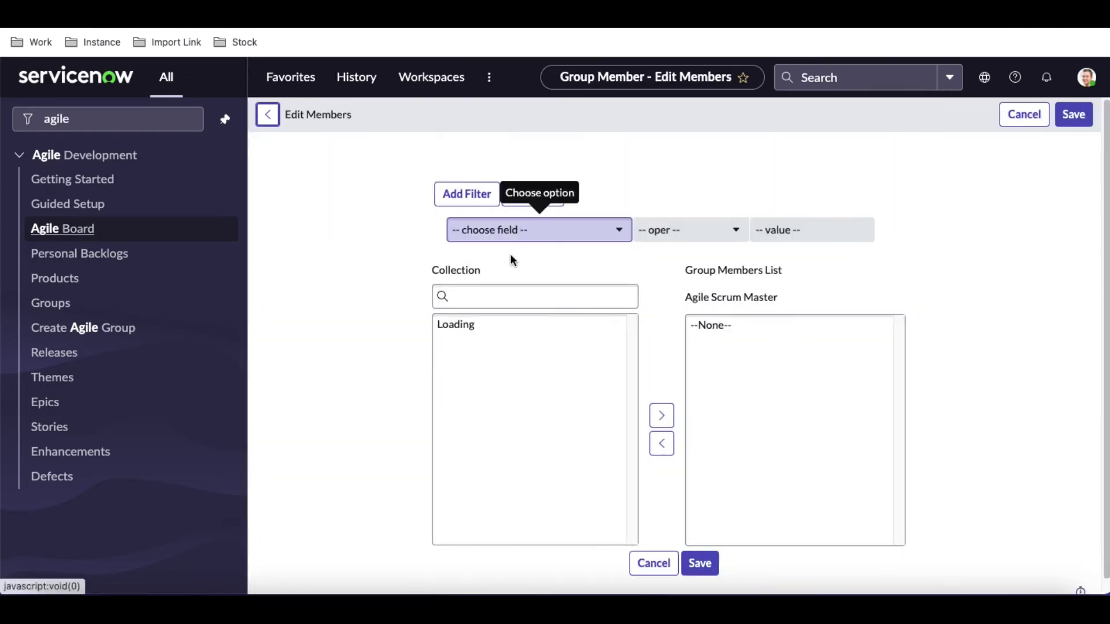
{"action": "left_click", "coordinate": [492, 293]}
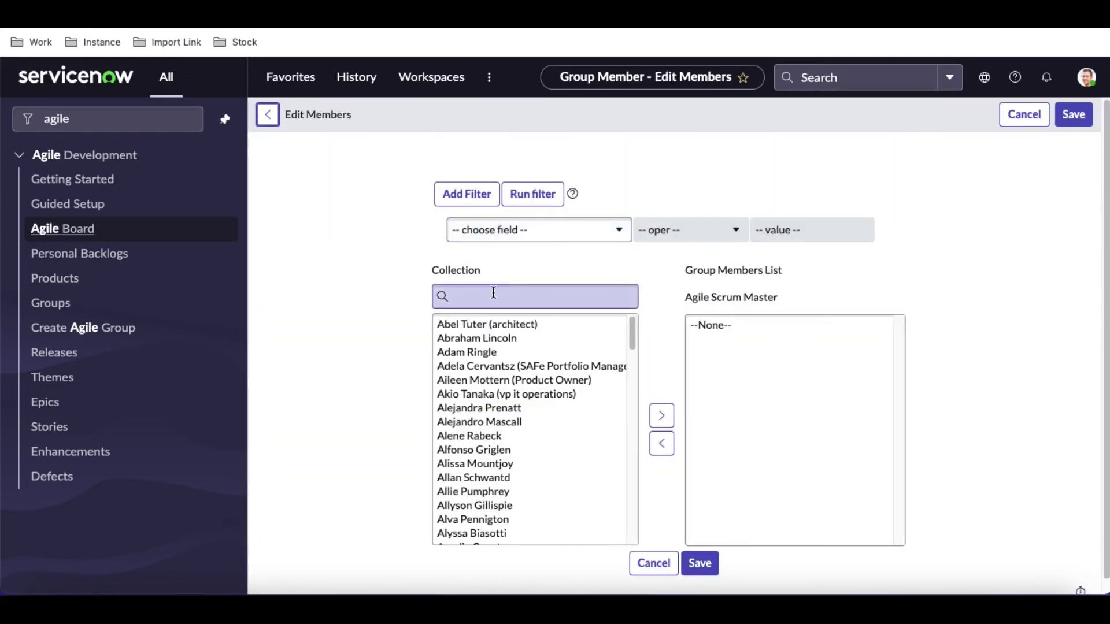
{"action": "type", "text": "scru"}
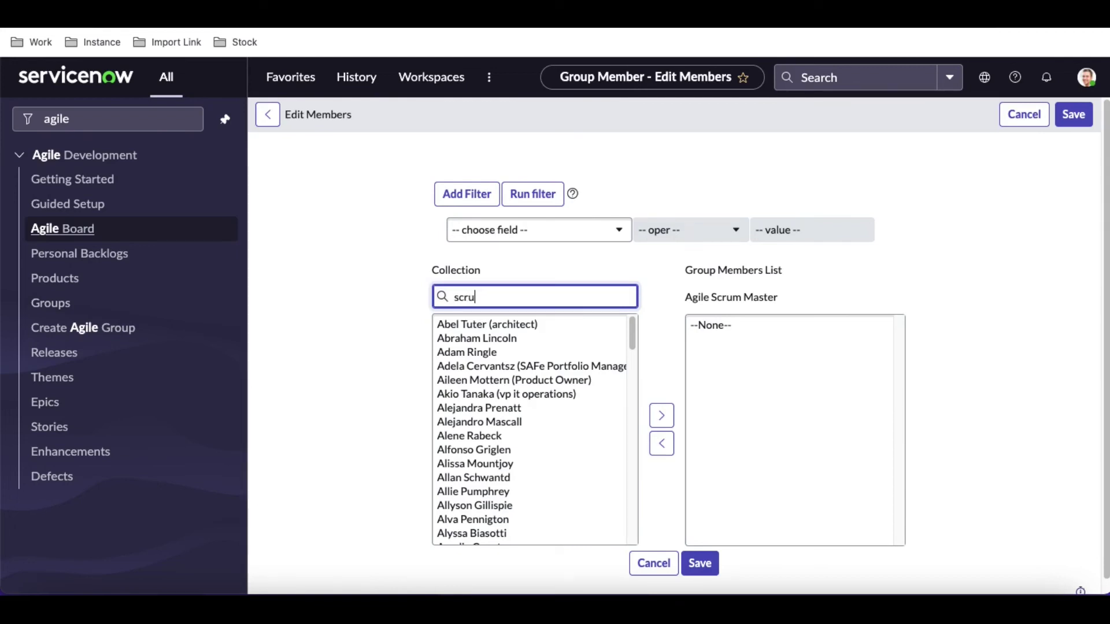
{"action": "type", "text": "m"}
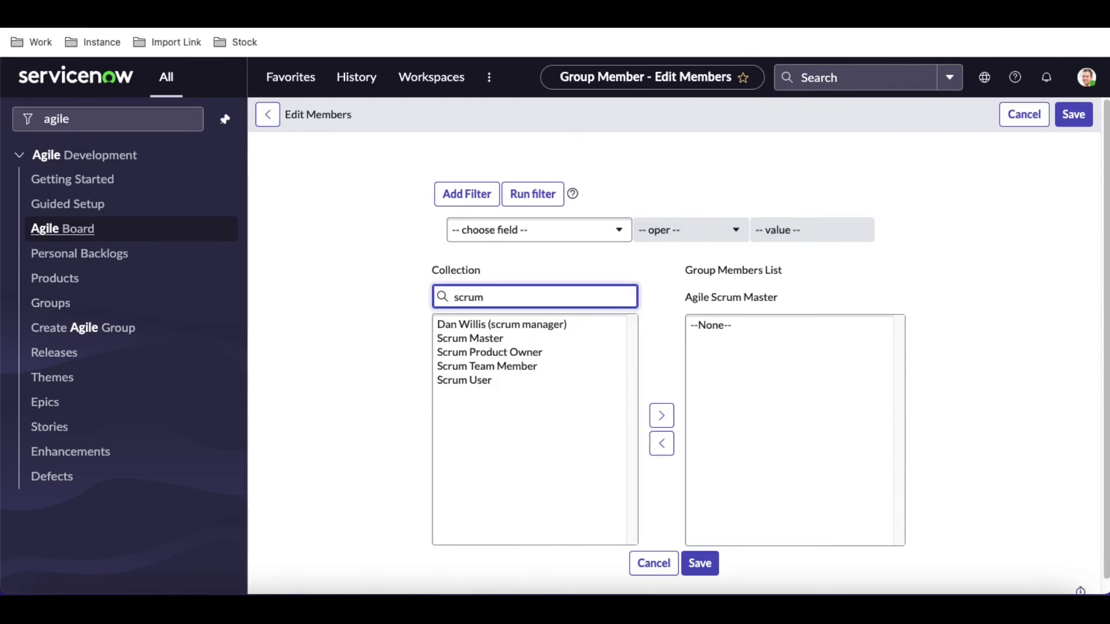
{"action": "mouse_move", "coordinate": [495, 337]}
{"action": "left_mouse_down"}
{"action": "mouse_move", "coordinate": [505, 376]}
{"action": "mouse_move", "coordinate": [493, 347]}
{"action": "left_mouse_up"}
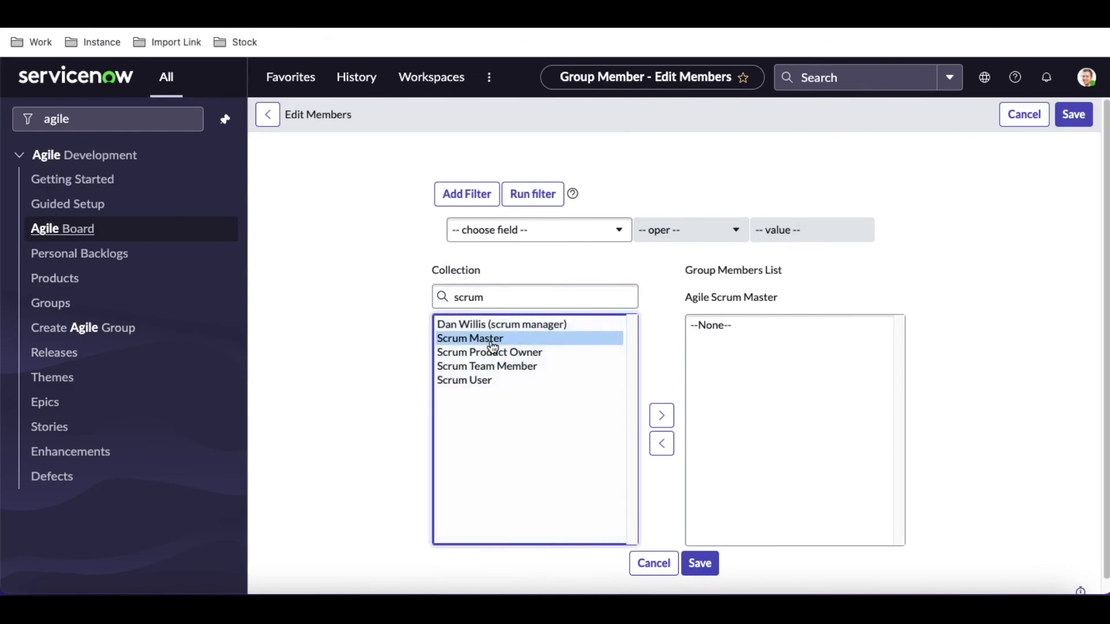
{"action": "left_click", "coordinate": [662, 416]}
{"action": "left_click", "coordinate": [696, 565]}
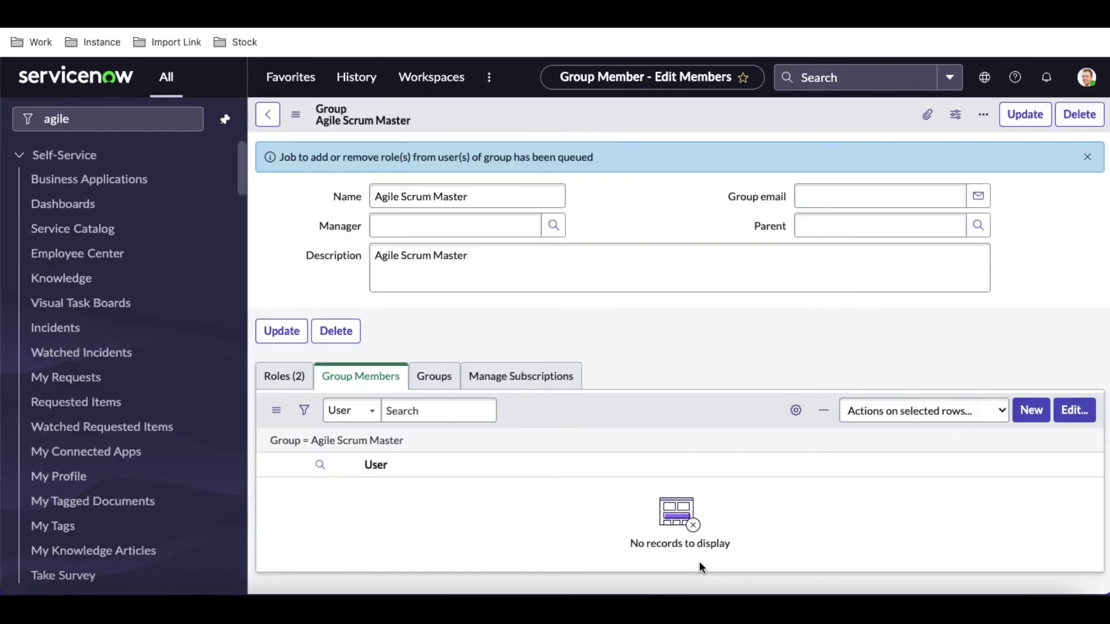
Copy the group member's name, impersonate the Scrum Master user, and dismiss the welcome dialog.
{"action": "left_click", "coordinate": [371, 446]}
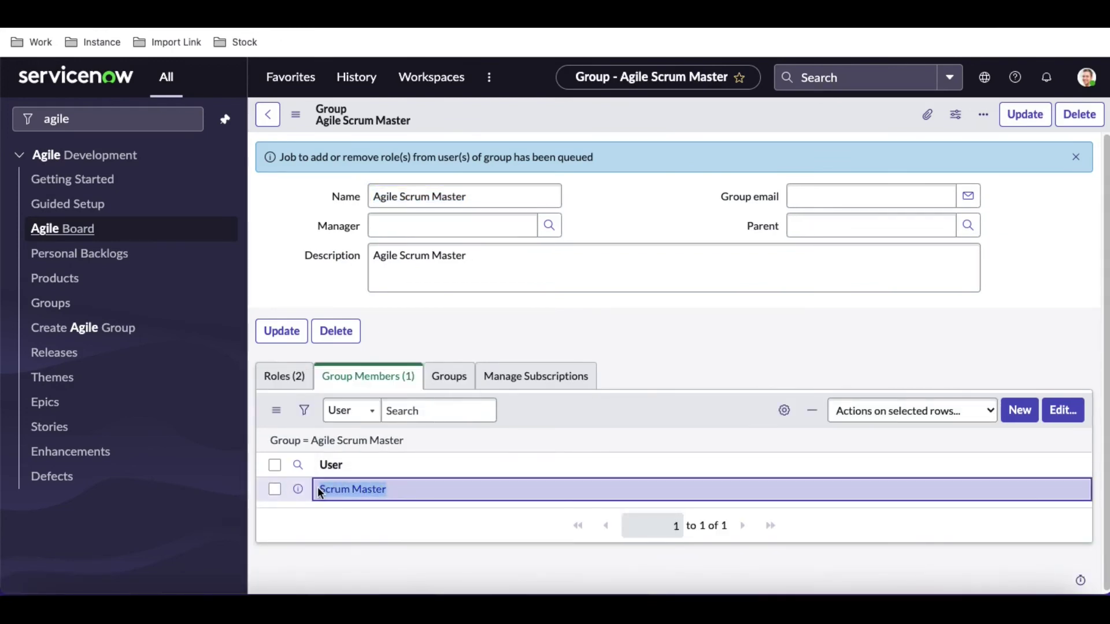
{"action": "left_click", "coordinate": [1094, 83]}
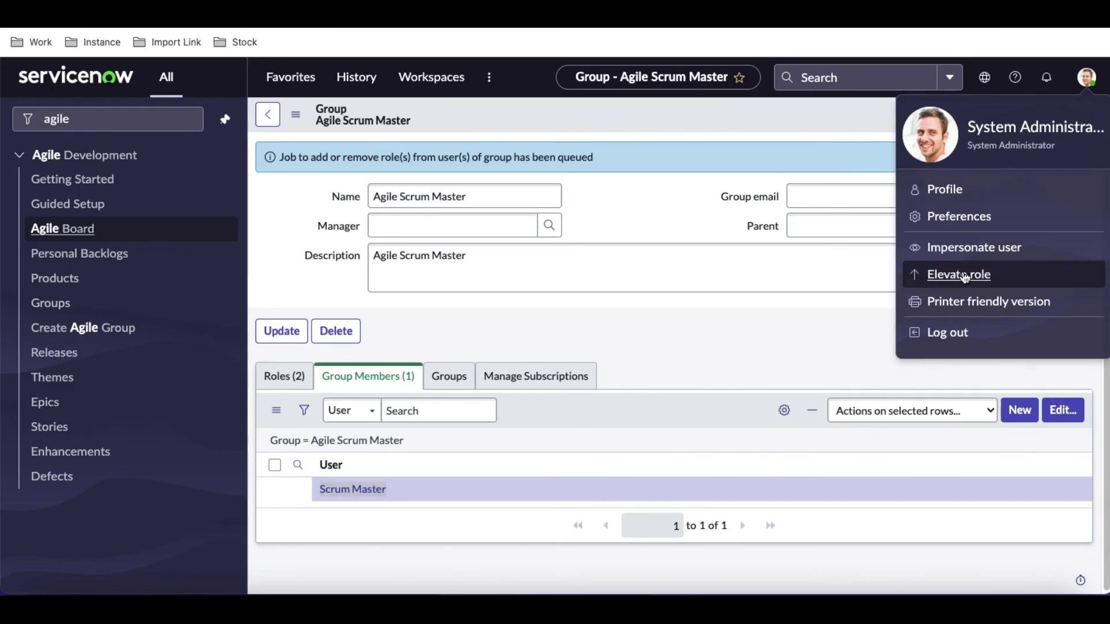
{"action": "left_click", "coordinate": [973, 248]}
{"action": "left_click", "coordinate": [449, 236]}
{"action": "type", "text": "Scrum Master"}
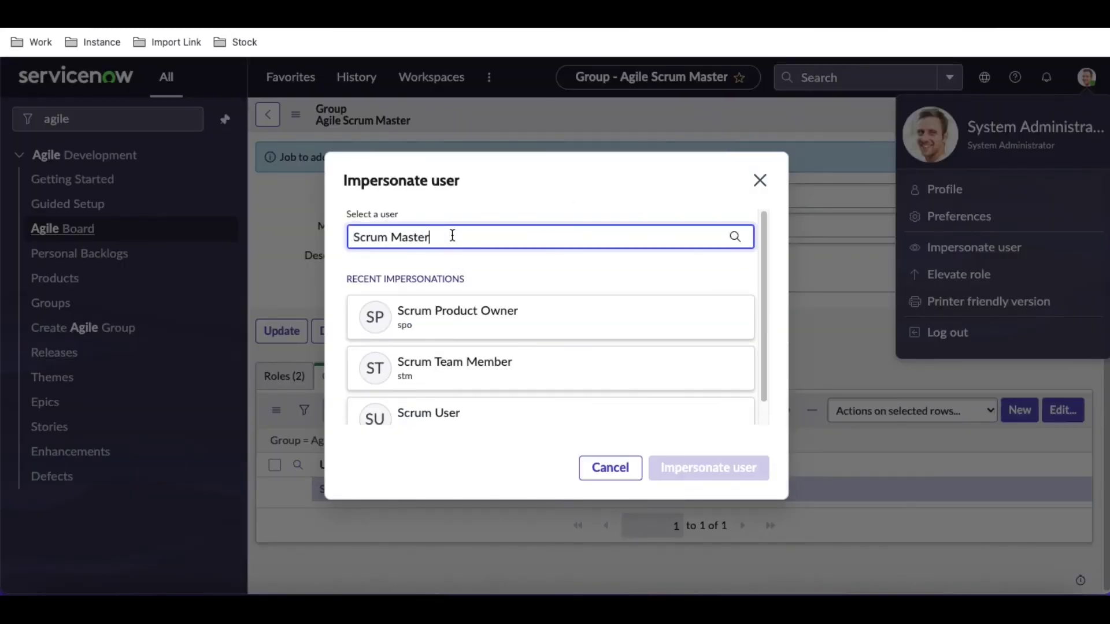
{"action": "left_click", "coordinate": [434, 268]}
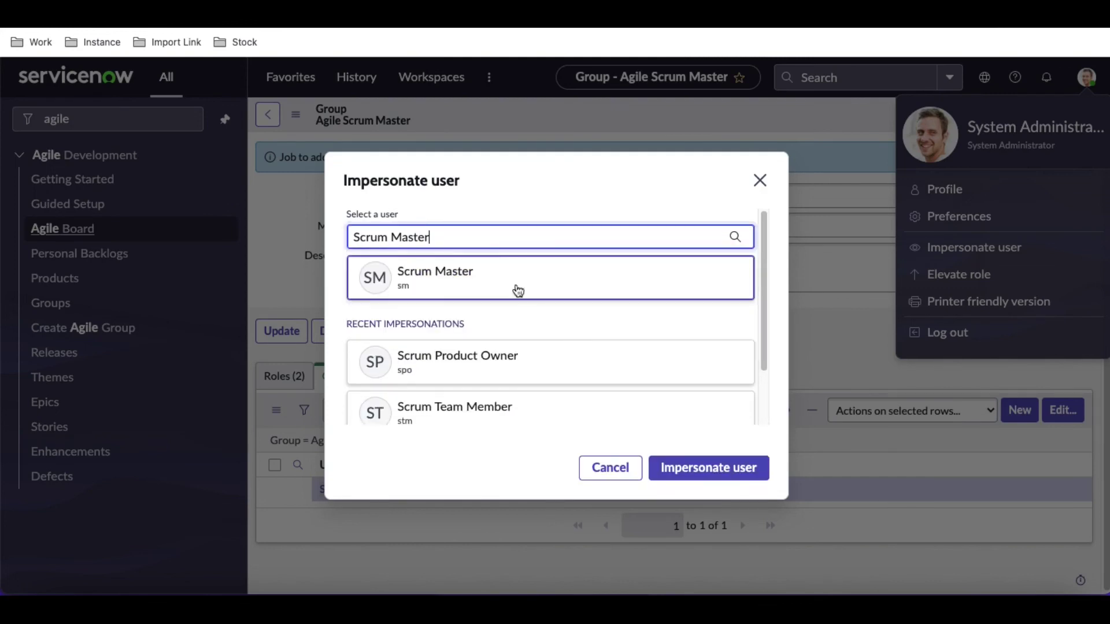
{"action": "left_click", "coordinate": [691, 468]}
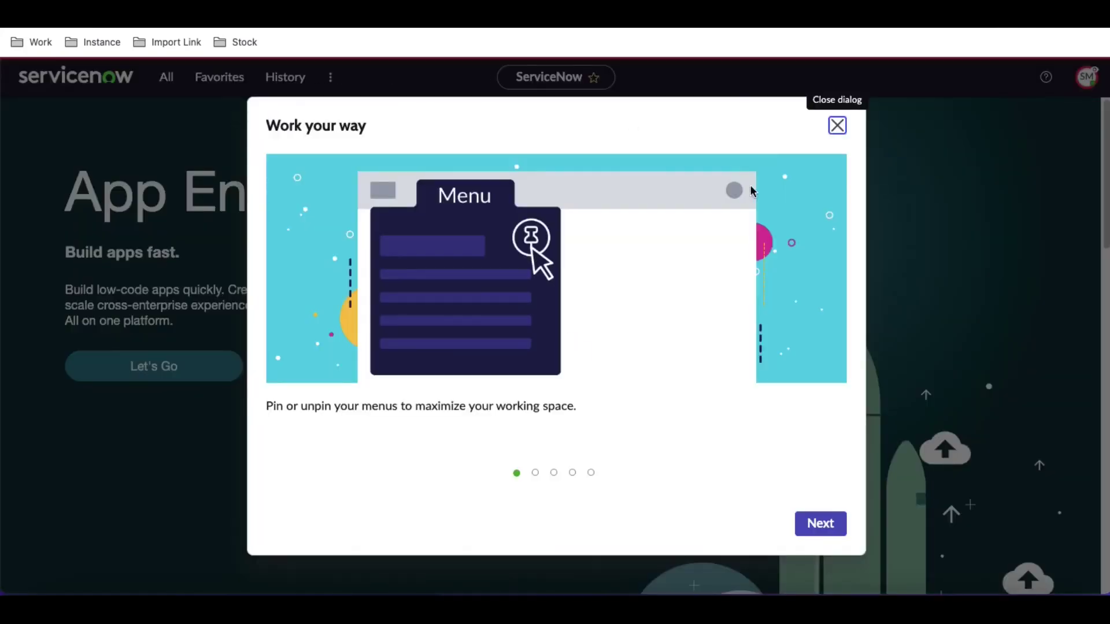
{"action": "left_click", "coordinate": [837, 126]}
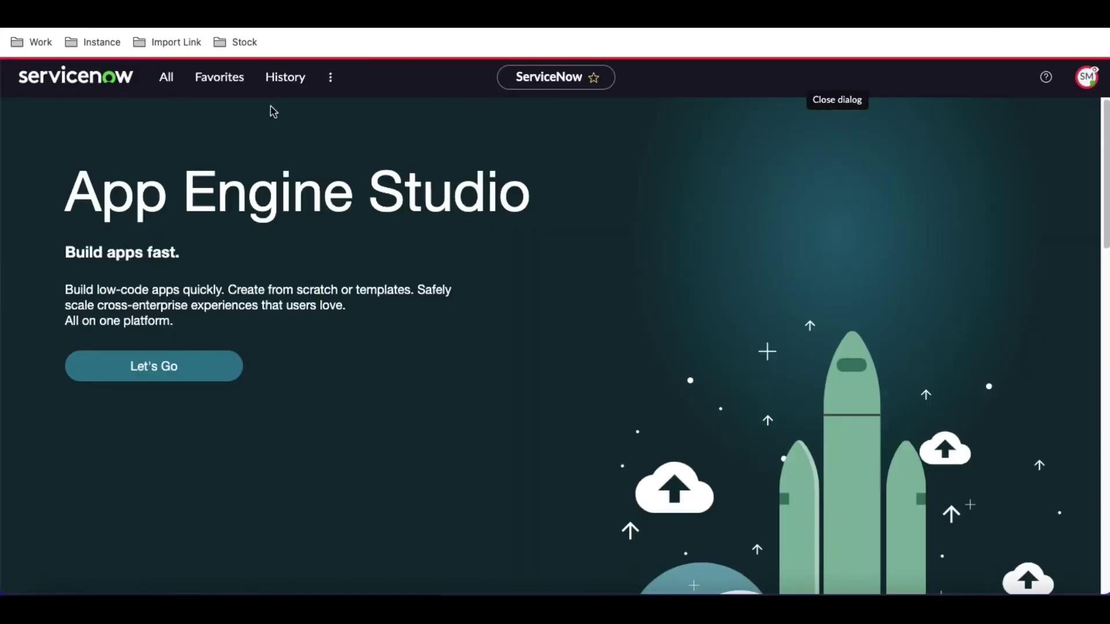
Filter the navigator for agile and open the Products list as the impersonated Scrum Master.
{"action": "left_click", "coordinate": [168, 81]}
{"action": "left_click", "coordinate": [141, 117]}
{"action": "type", "text": "agile"}
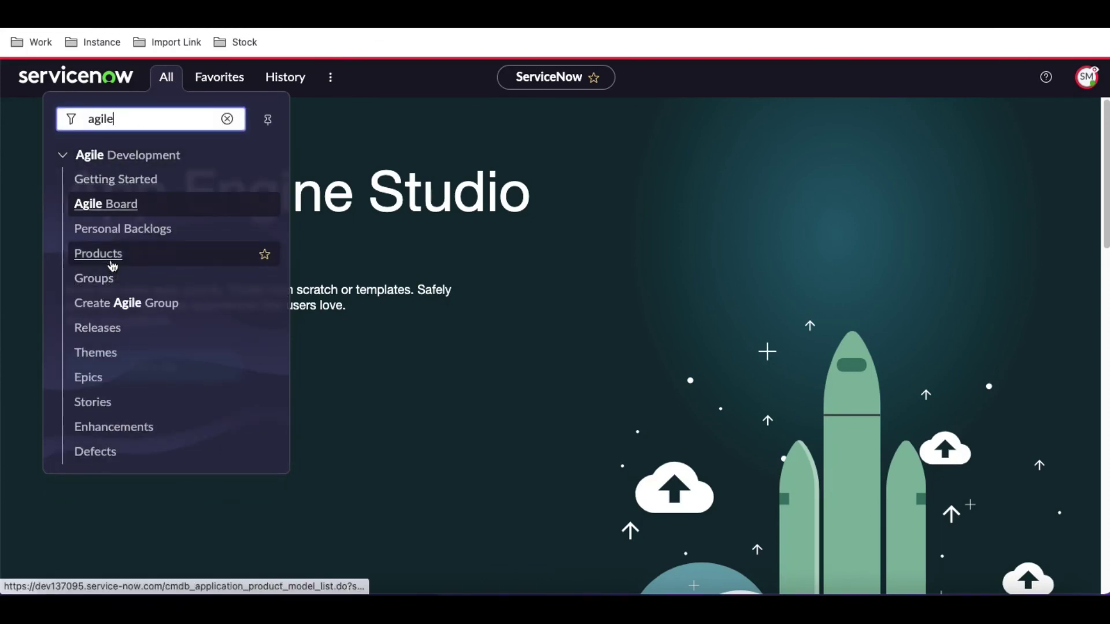
{"action": "left_click", "coordinate": [112, 266]}
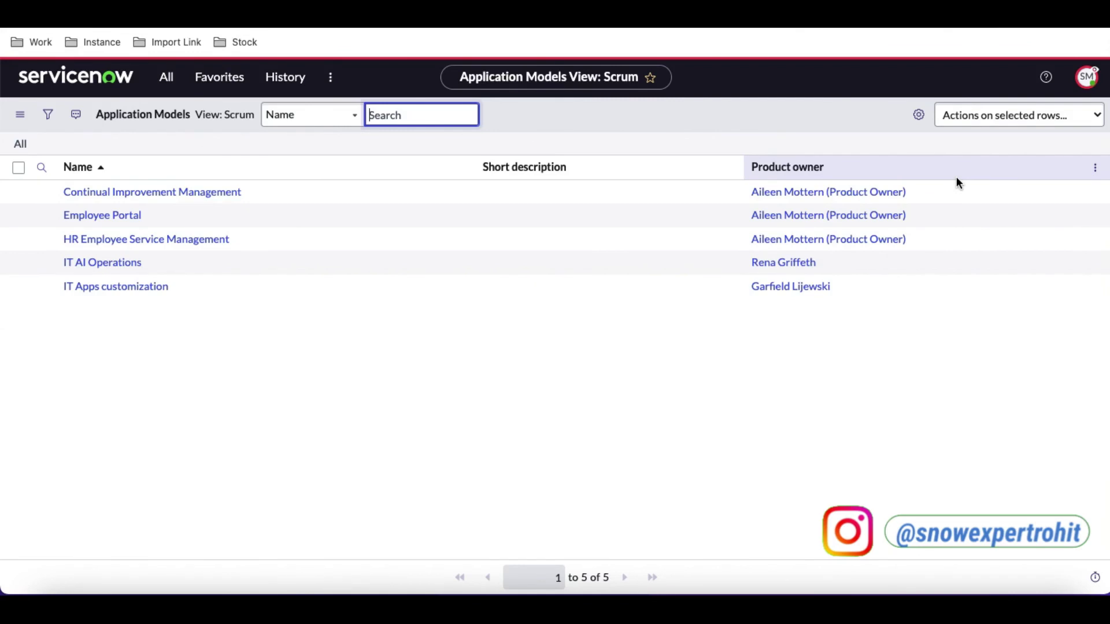
Open the IT AI Operations product and check access to its Automation theme and the first epic in its Epics list.
{"action": "left_click", "coordinate": [102, 264]}
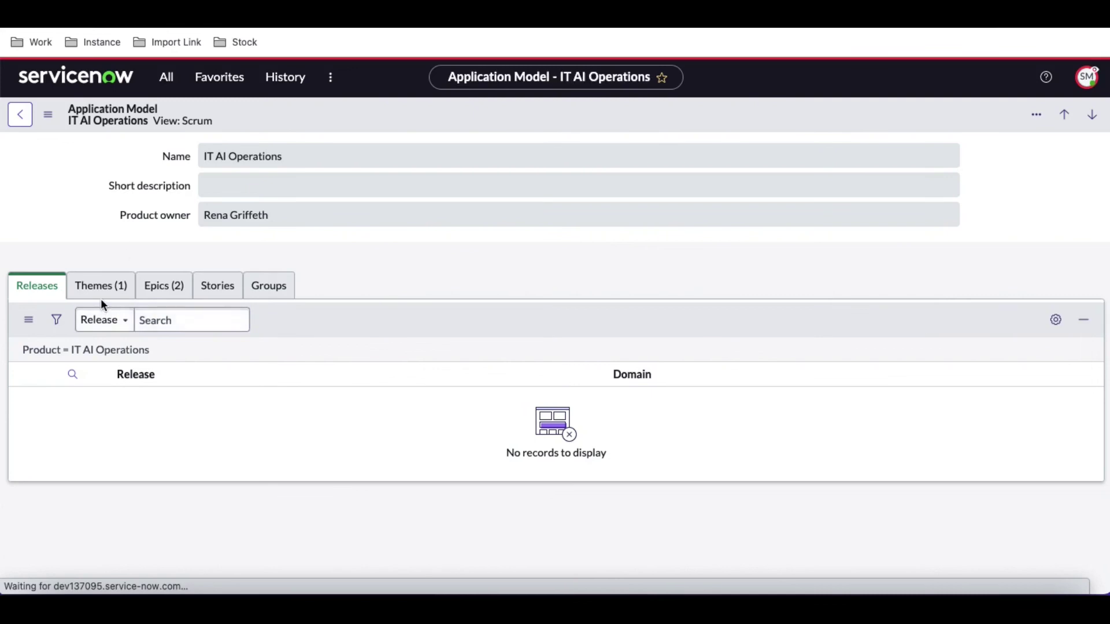
{"action": "left_click", "coordinate": [102, 293]}
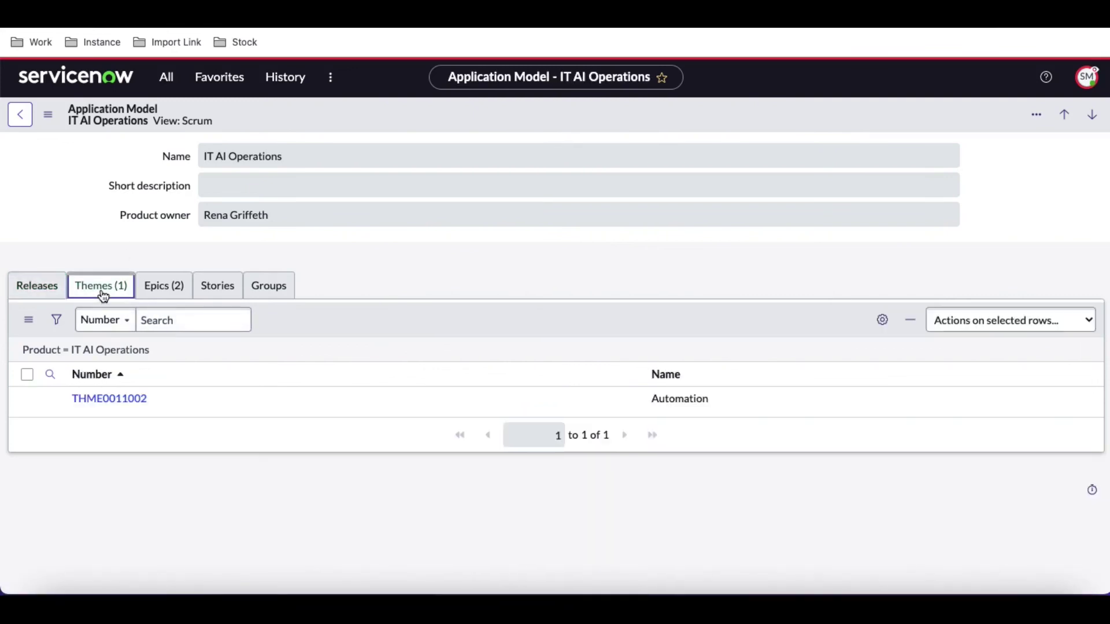
{"action": "left_click", "coordinate": [108, 400]}
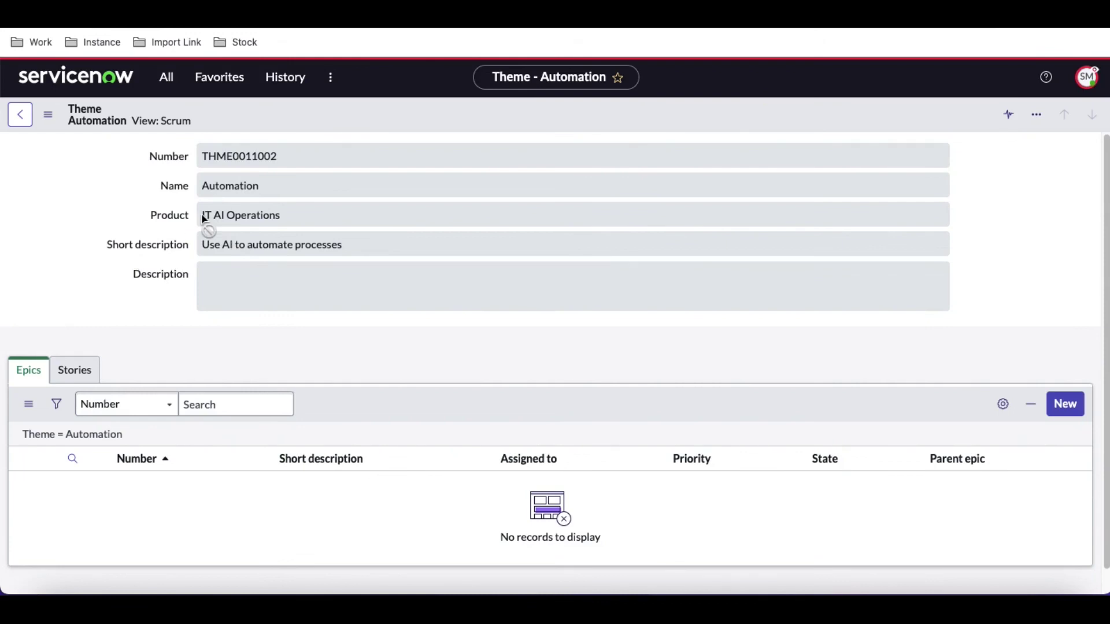
{"action": "key", "text": "alt+Left"}
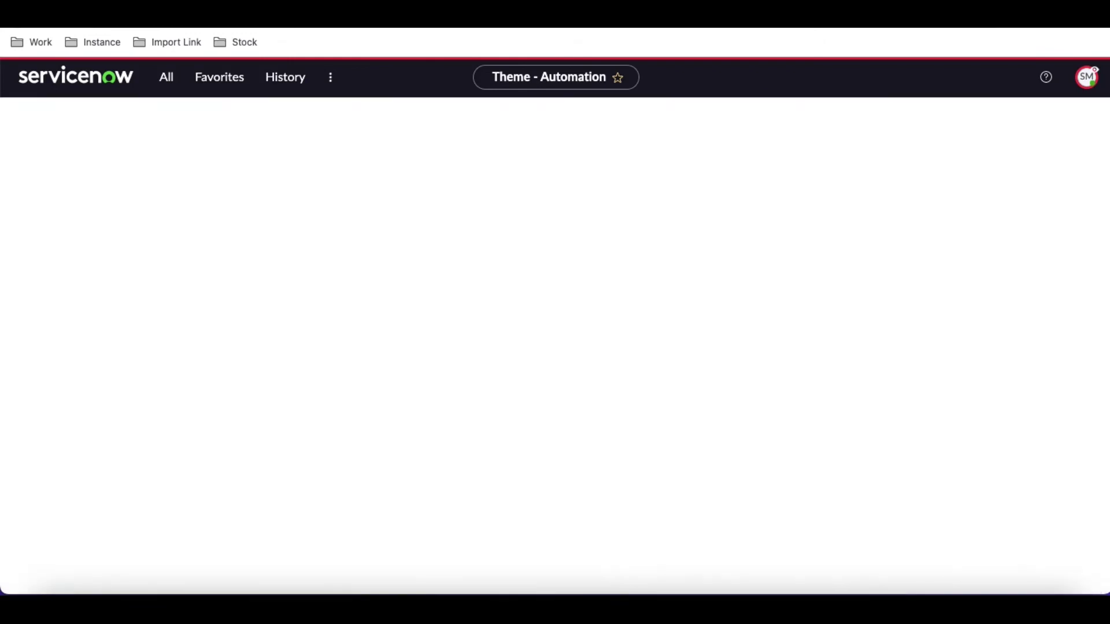
{"action": "left_click", "coordinate": [168, 292]}
{"action": "left_click", "coordinate": [116, 400]}
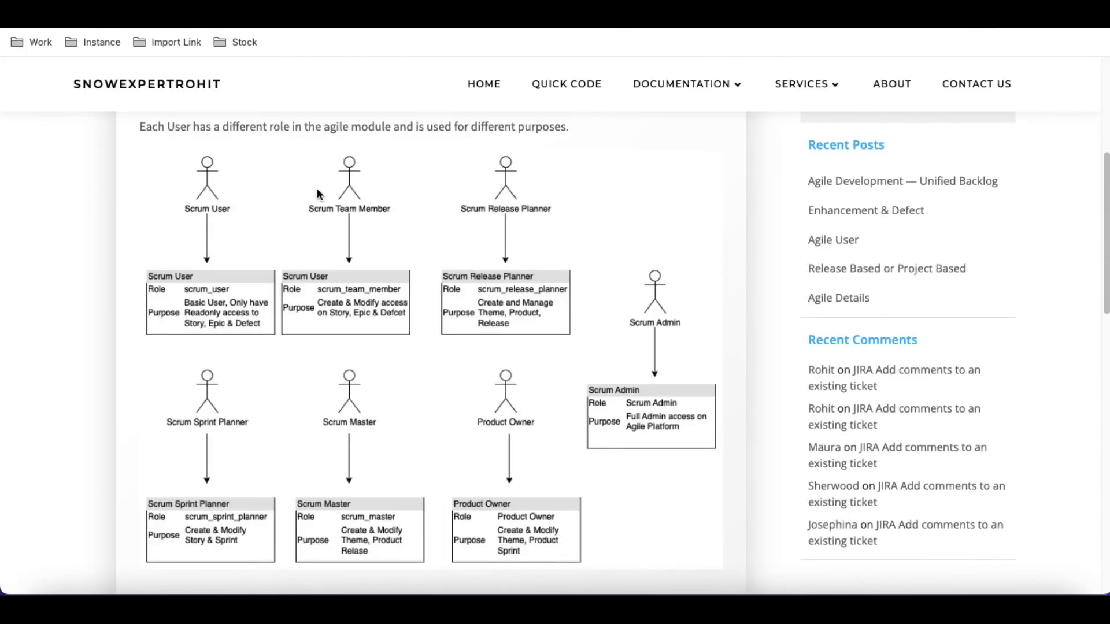
On the Agile documentation site, open the series post Agile Details and examine the product, theme, epic and story diagram.
{"action": "scroll", "coordinate": [317, 191], "scroll_direction": "up", "scroll_amount": 4}
{"action": "left_click", "coordinate": [269, 227]}
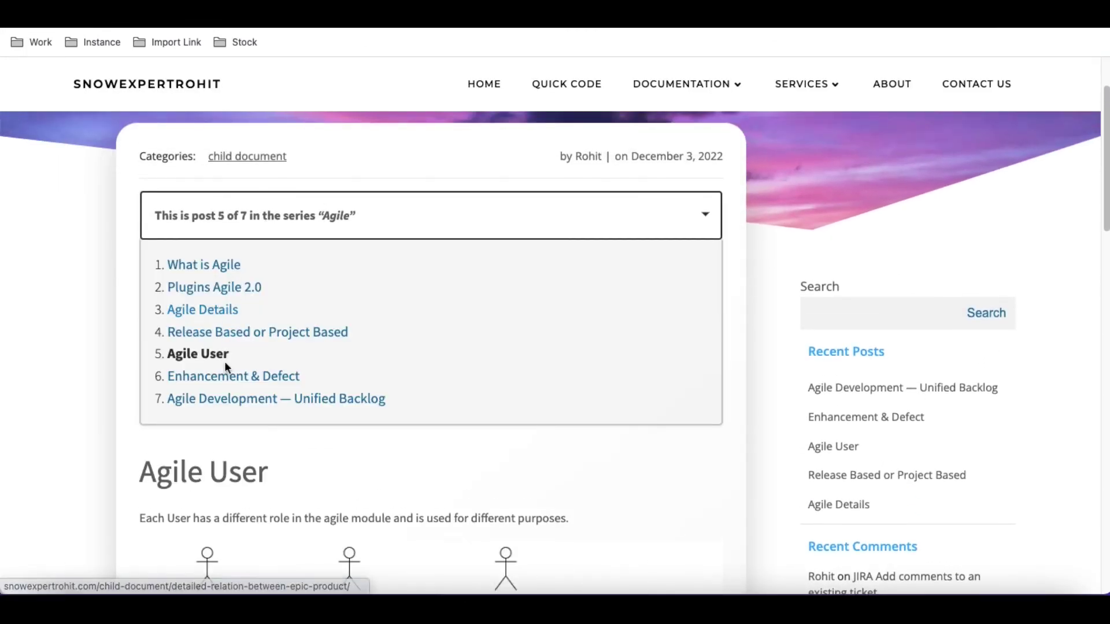
{"action": "left_click", "coordinate": [214, 312]}
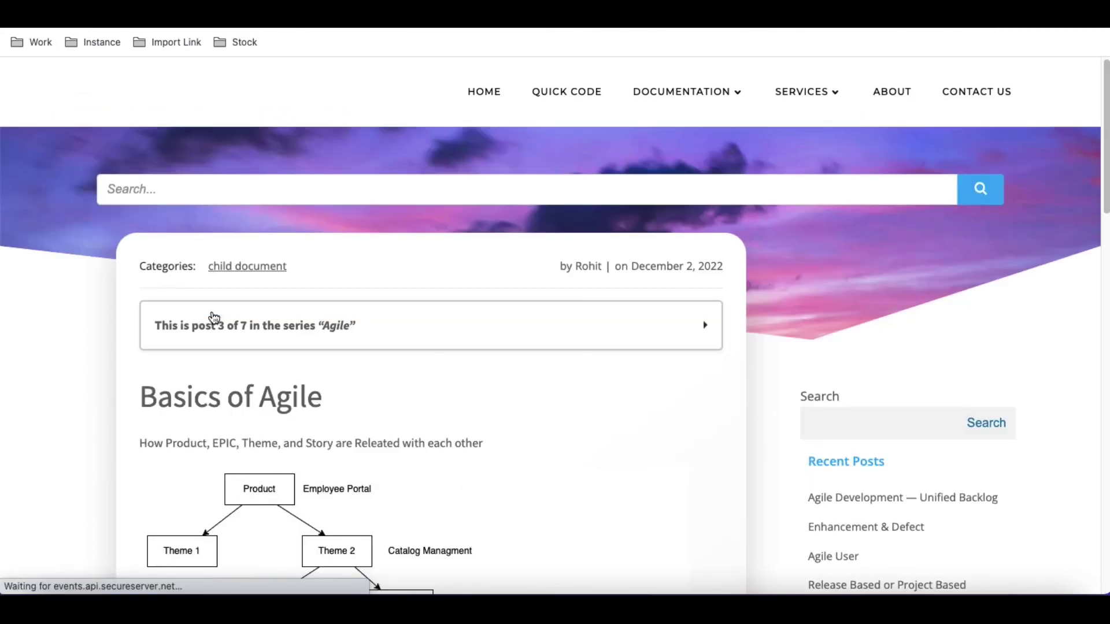
{"action": "scroll", "coordinate": [353, 450], "scroll_direction": "down", "scroll_amount": 4}
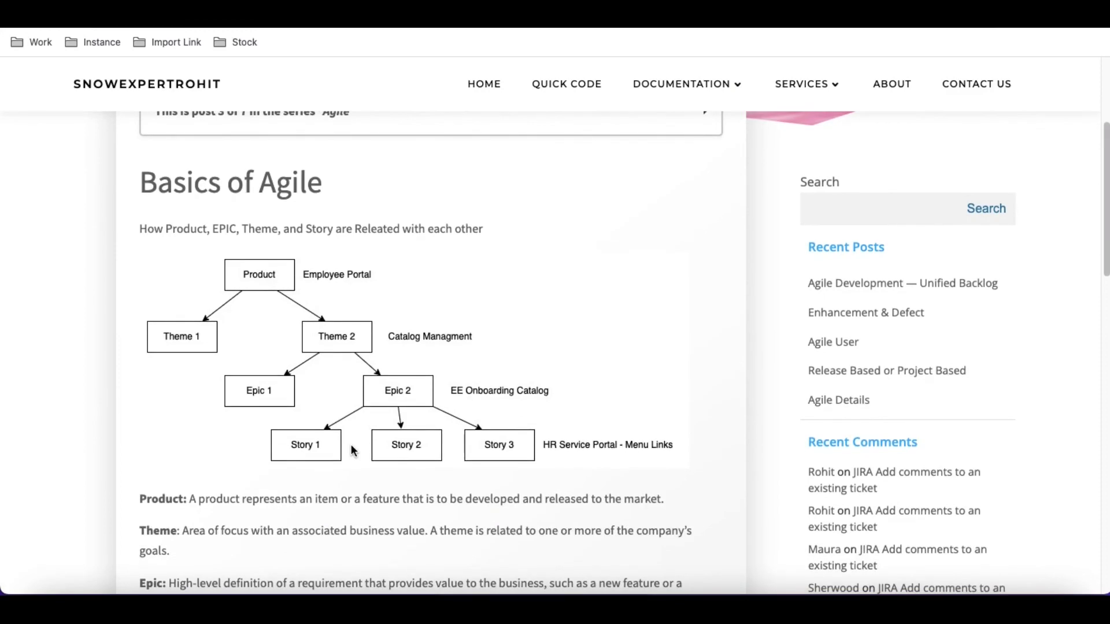